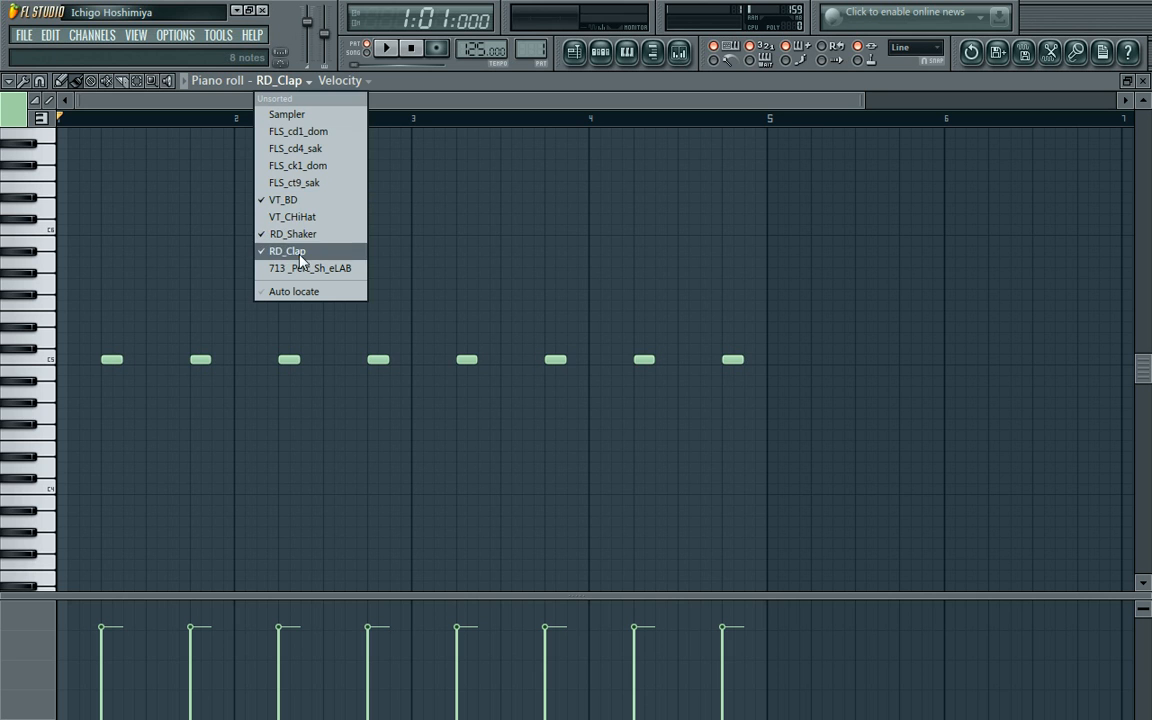
Step: Play the pattern to hear the RD_Clap notes with the other drums, and stop playback
left_click(388, 47)
left_click(390, 49)
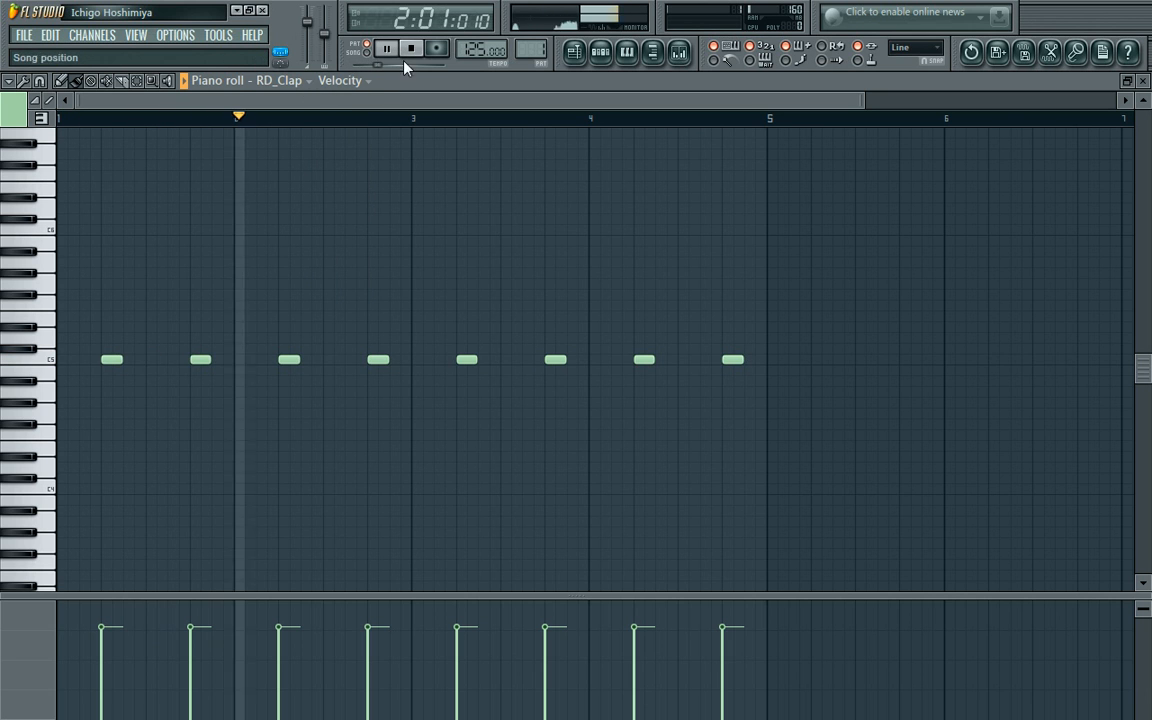
left_click(413, 56)
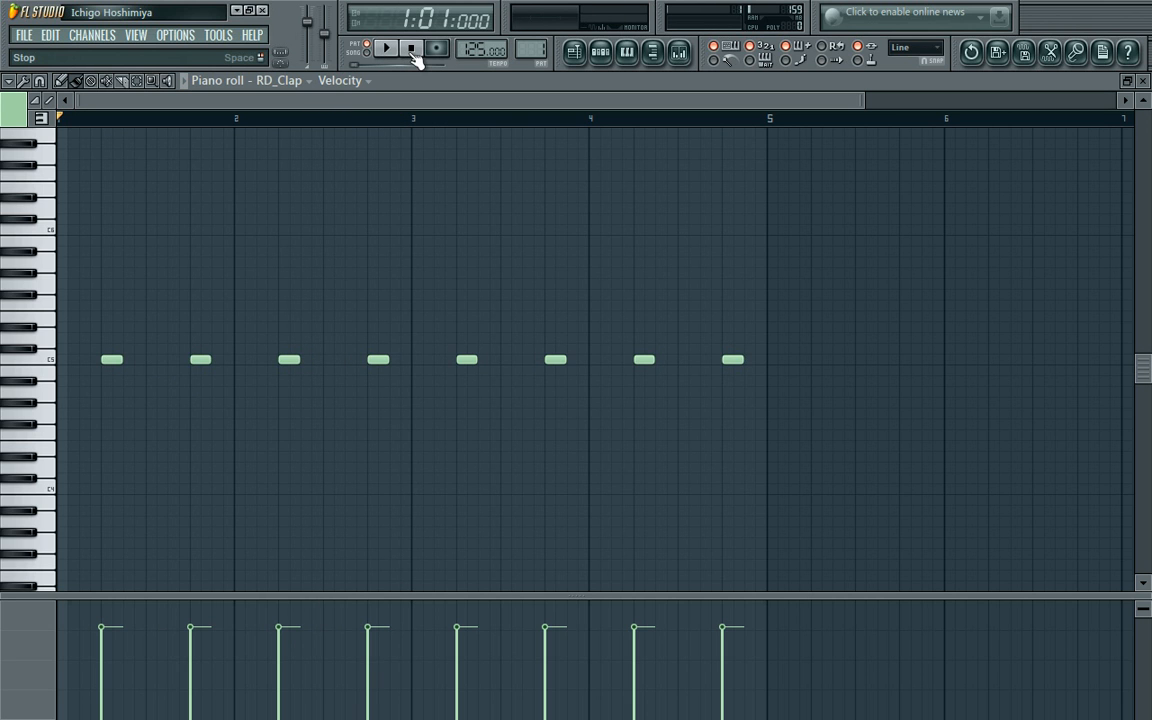
Step: Add an extra C5 kick note for VT_BD on the last eighth of bar 4 and audition the pattern
left_click(308, 81)
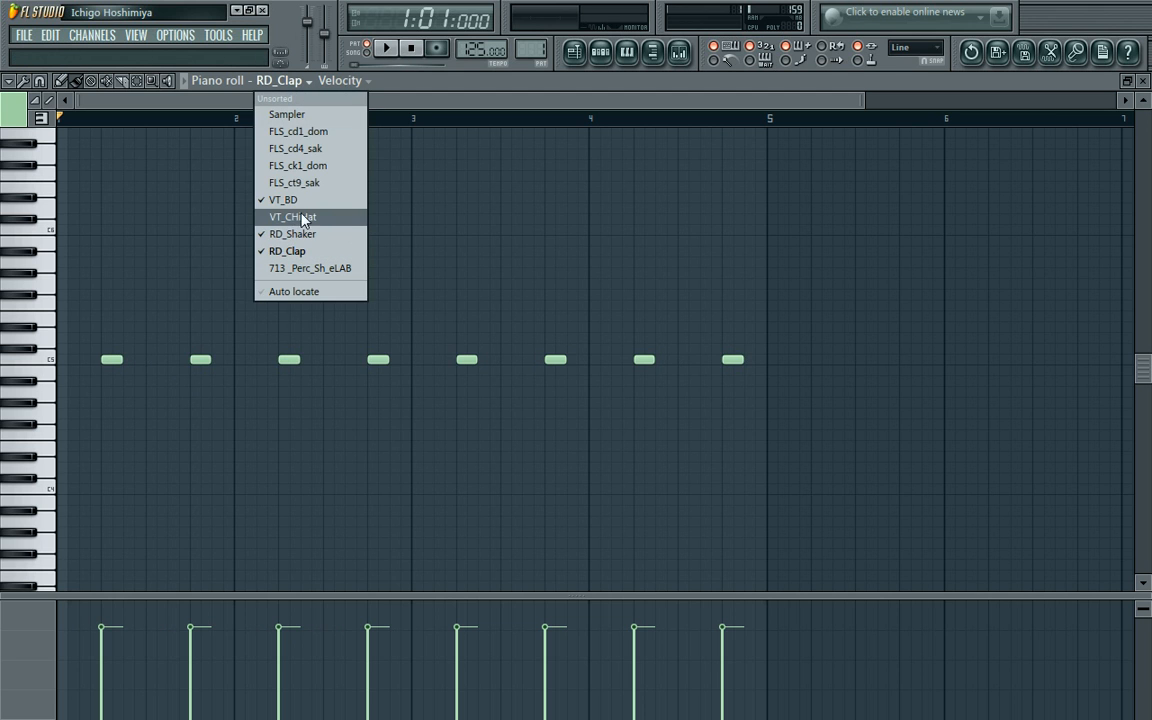
left_click(285, 199)
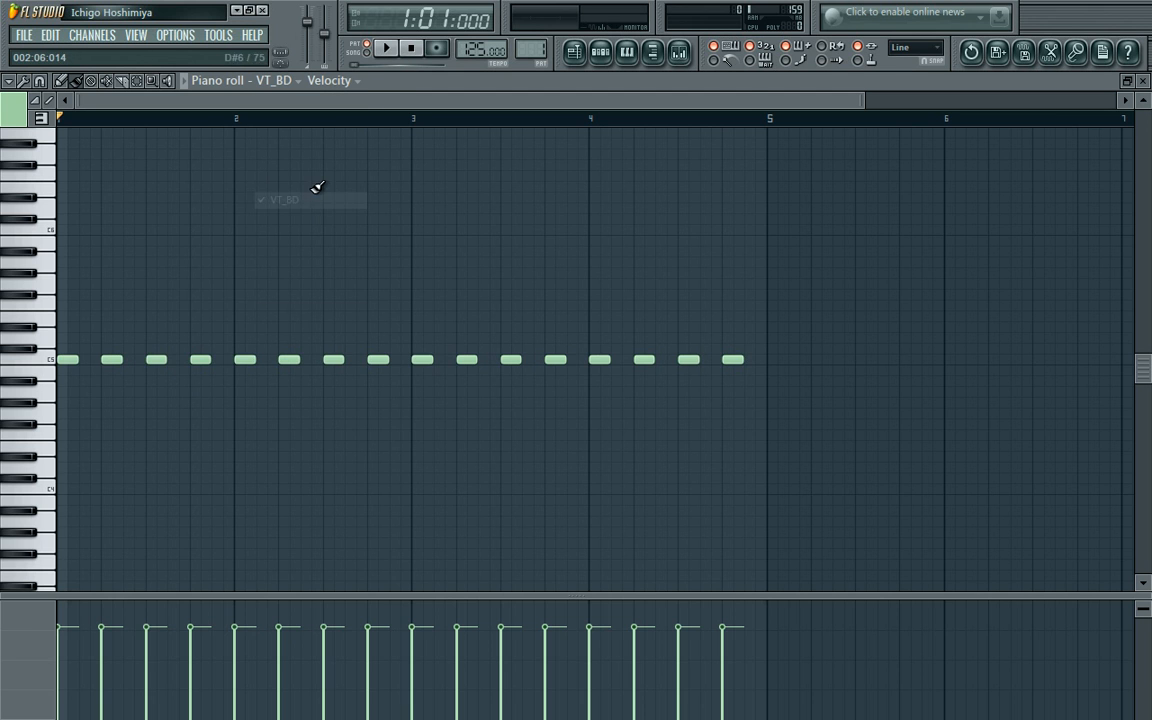
left_click(748, 359)
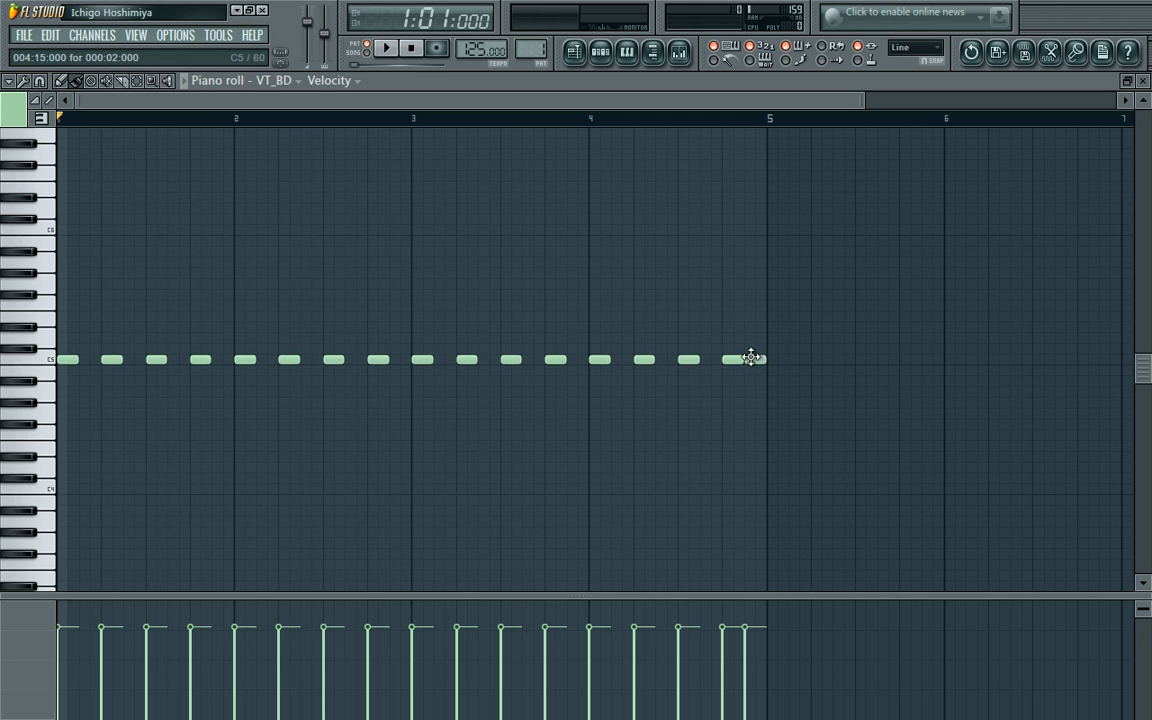
left_click(387, 50)
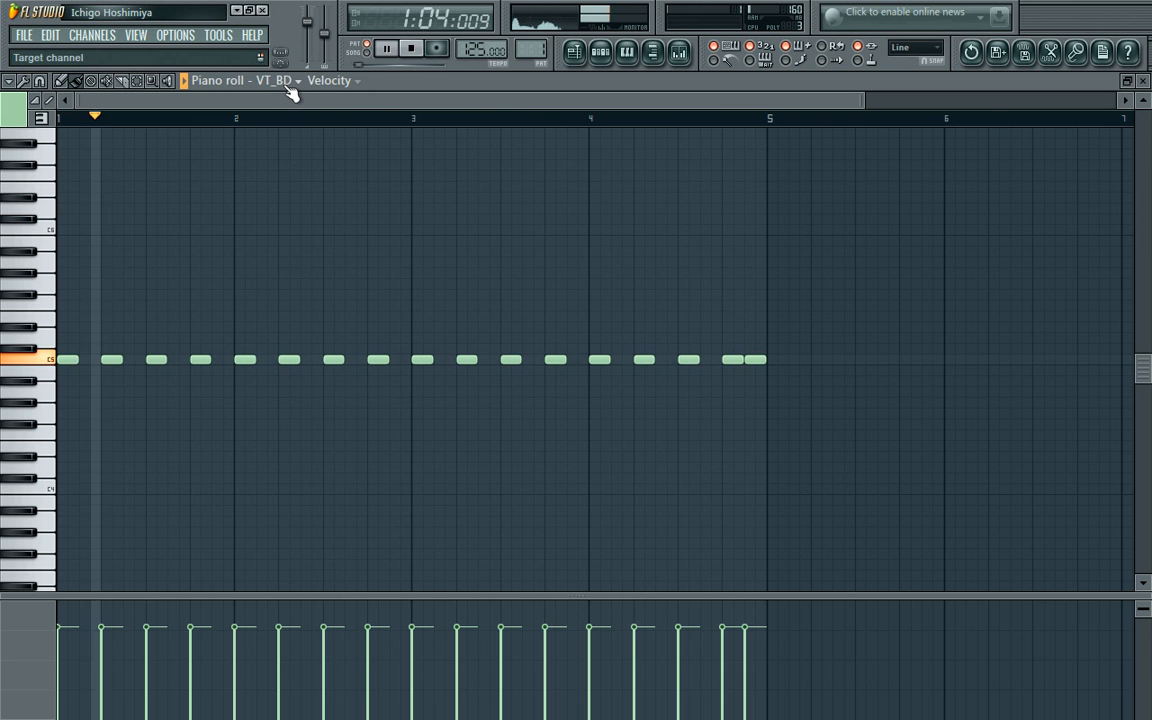
left_click(413, 51)
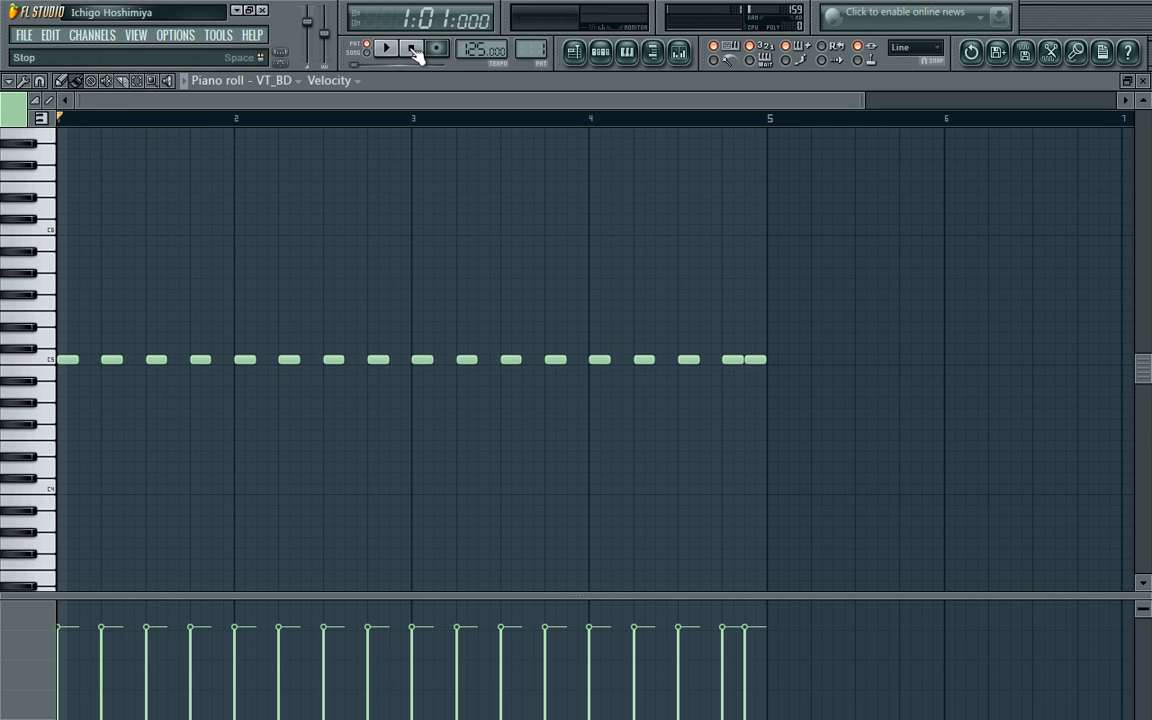
Step: Fill bar 1 of the VT_CHiHat piano roll with eight consecutive eighth notes on C5
left_click(292, 84)
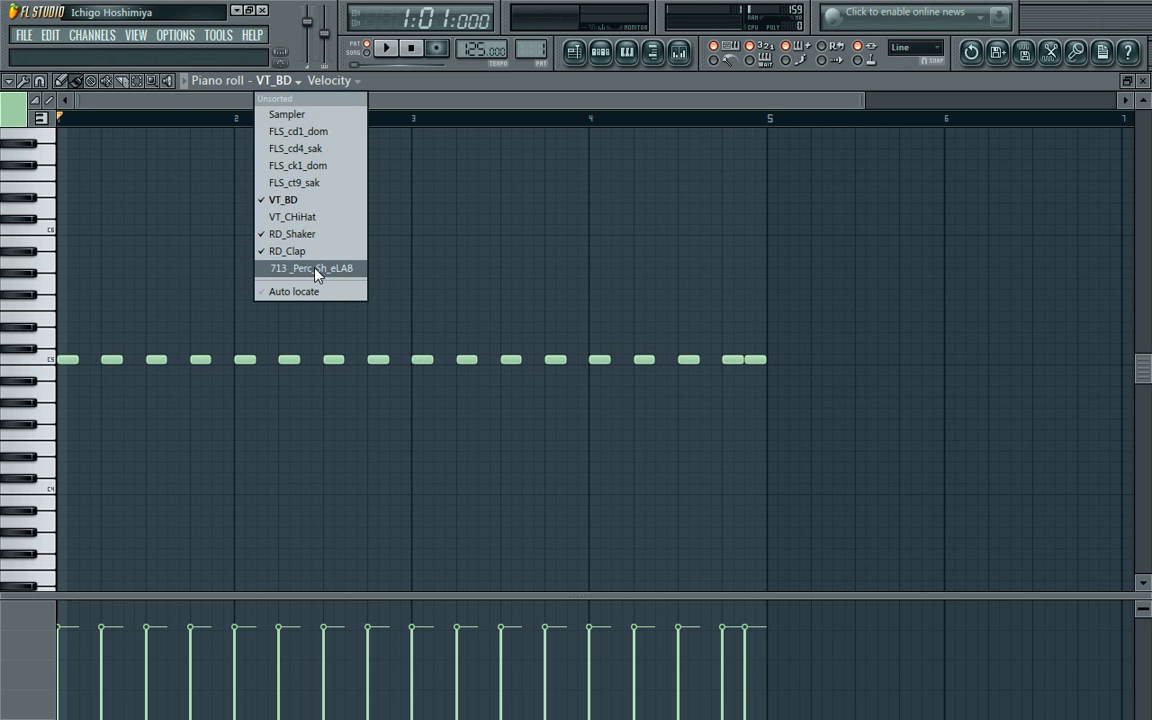
left_click(302, 218)
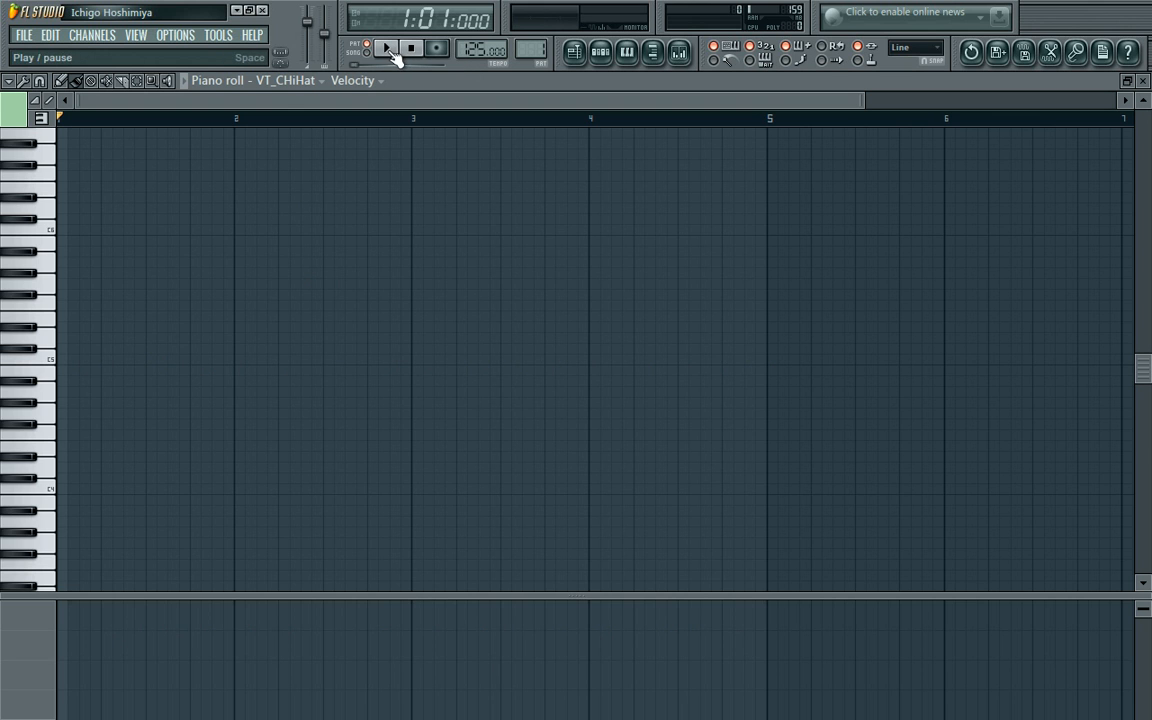
left_click(64, 360)
left_click(88, 359)
left_click(111, 359)
left_click(133, 359)
left_click(155, 359)
left_click(178, 359)
left_click(200, 359)
left_click(222, 359)
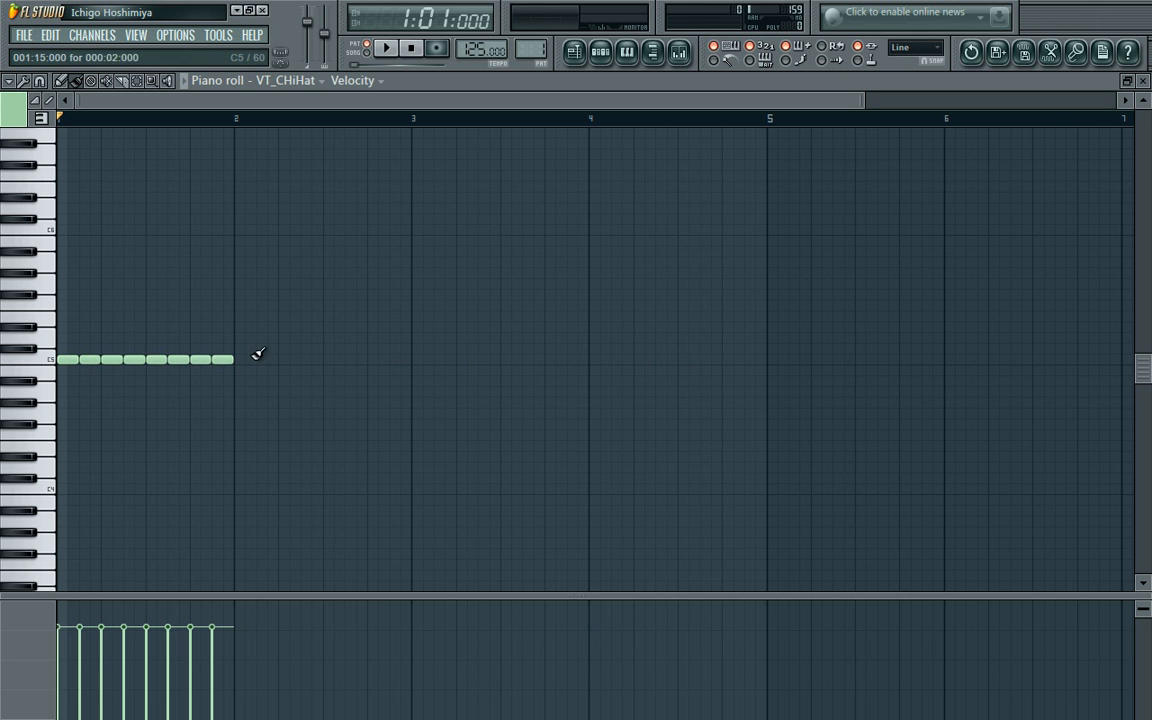
Step: Duplicate the eight VT_CHiHat notes of bar 1 into bar 2
left_click(137, 80)
left_click_drag(261, 405, 21, 273)
key("ctrl+c")
key("ctrl+v")
key("shift+Right")
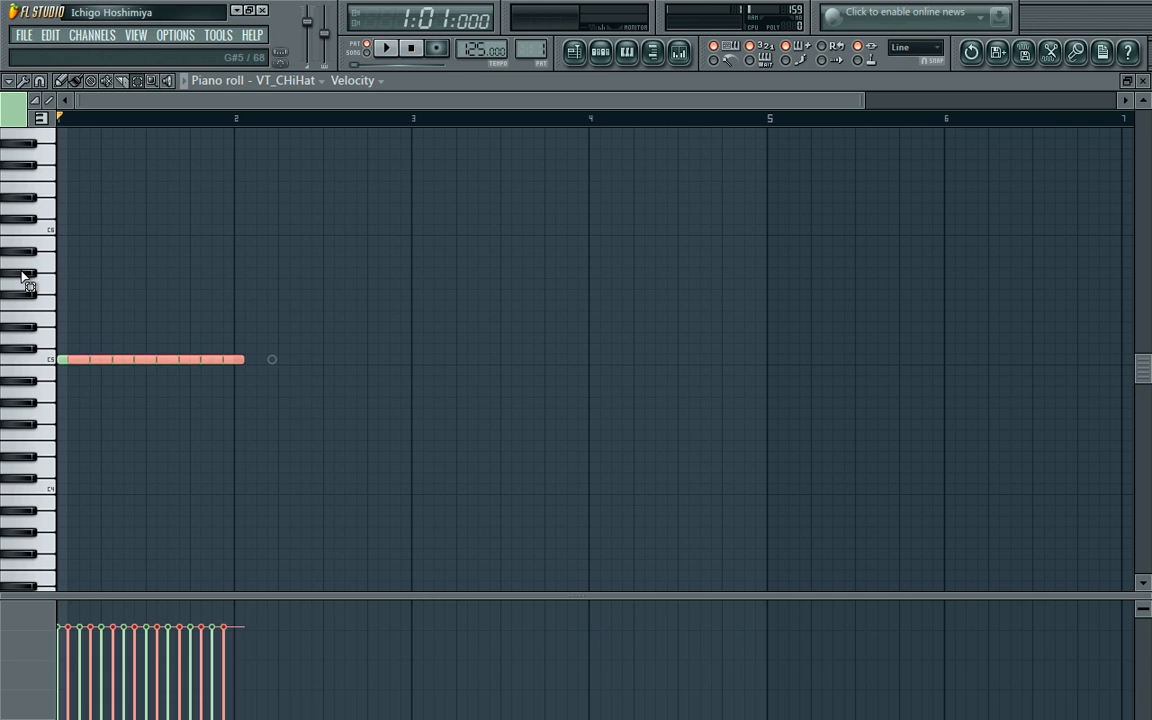
key("shift+Right")
key("shift+Right")
key("shift+Right")
key("shift+Right")
key("shift+Right")
key("shift+Right")
key("shift+Right")
key("shift+Right")
key("shift+Right")
key("shift+Right")
key("shift+Right")
key("shift+Right")
key("shift+Right")
key("shift+Right")
key("shift+Right")
key("shift+Right")
key("shift+Right")
key("shift+Right")
key("shift+Right")
key("shift+Left")
key("shift+Left")
key("shift+Left")
key("shift+Left")
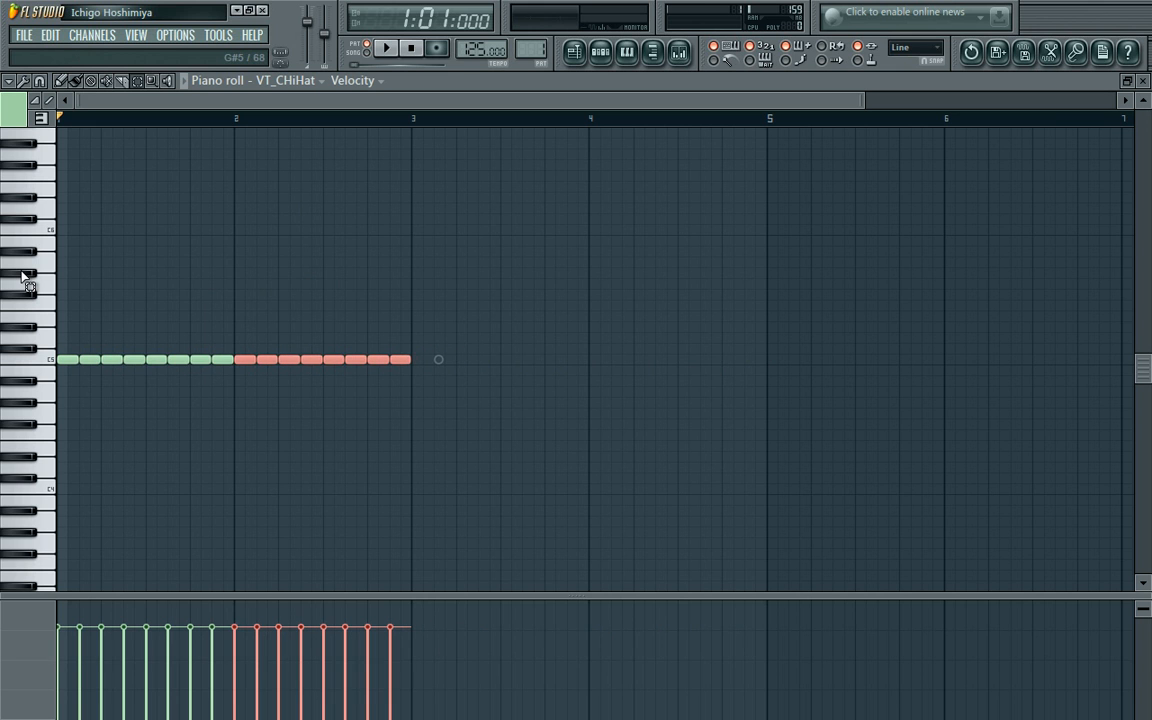
Step: Duplicate the VT_CHiHat notes of bars 1 and 2 into bars 3 and 4
left_click_drag(463, 391, 64, 312)
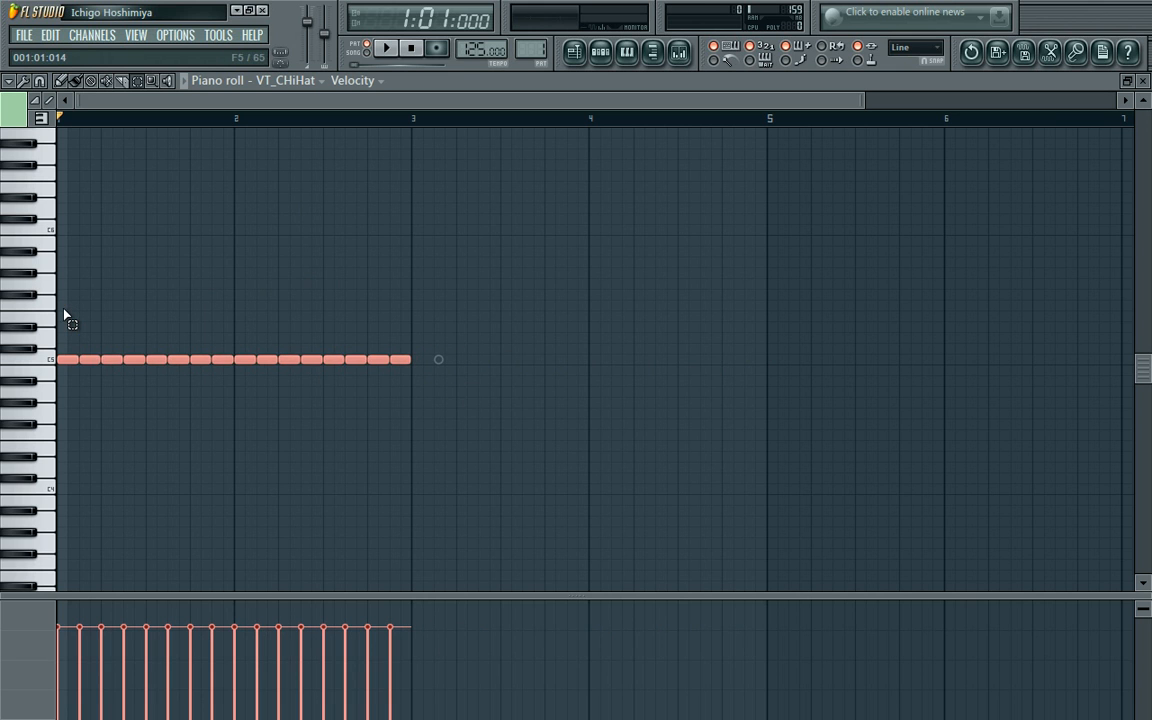
key("ctrl+c")
key("ctrl+v")
key("shift+Right")
key("shift+Right")
key("shift+Right")
key("shift+Right")
key("shift+Right")
key("shift+Right")
key("shift+Right")
key("shift+Right")
key("shift+Right")
key("shift+Right")
key("shift+Right")
key("shift+Right")
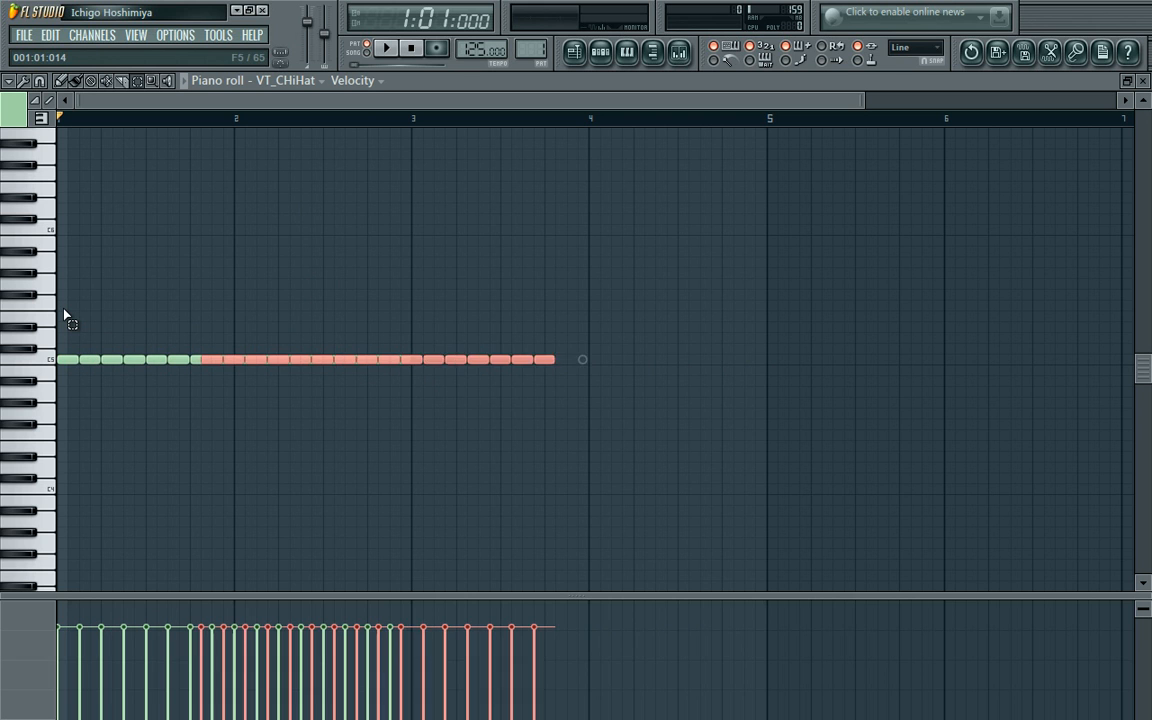
key("shift+Right")
key("shift+Right")
key("shift+Right")
key("shift+Right")
key("shift+Right")
key("shift+Right")
key("shift+Right")
key("shift+Right")
key("shift+Right")
key("shift+Right")
key("shift+Right")
key("shift+Right")
key("shift+Right")
key("shift+Right")
key("shift+Right")
key("shift+Right")
key("shift+Right")
key("shift+Right")
key("shift+Right")
key("shift+Right")
key("shift+Left")
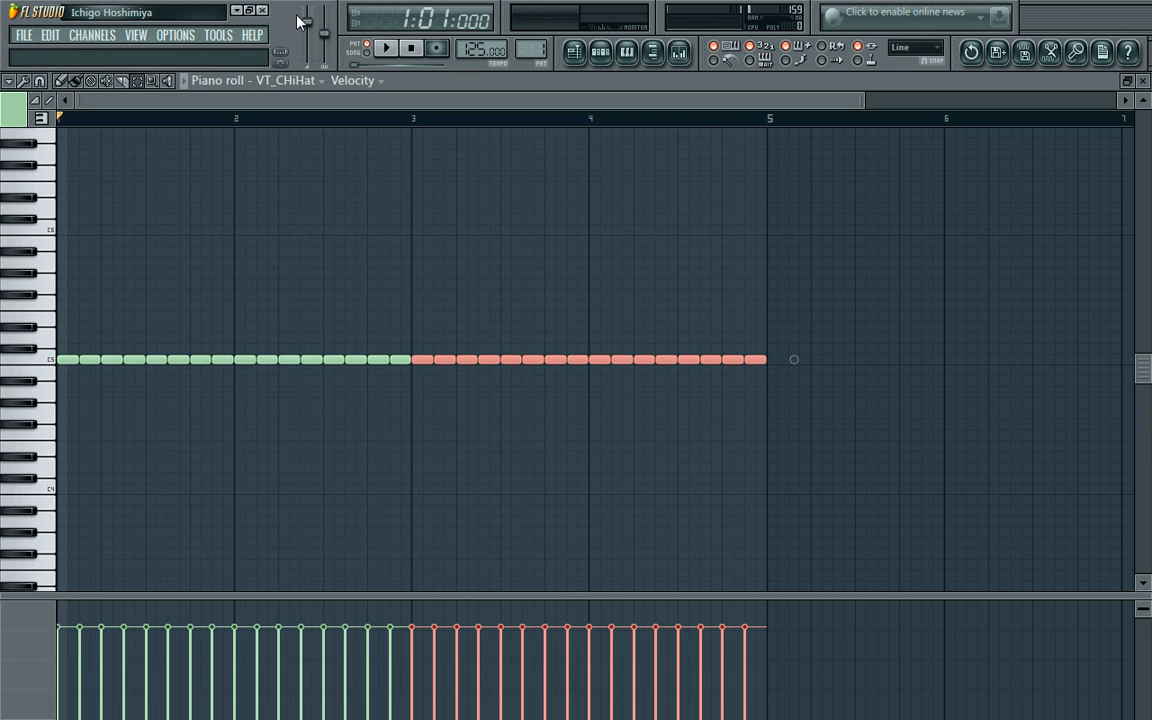
Step: Lower the main volume to 84% while the pattern plays, and stop playback
left_click(392, 53)
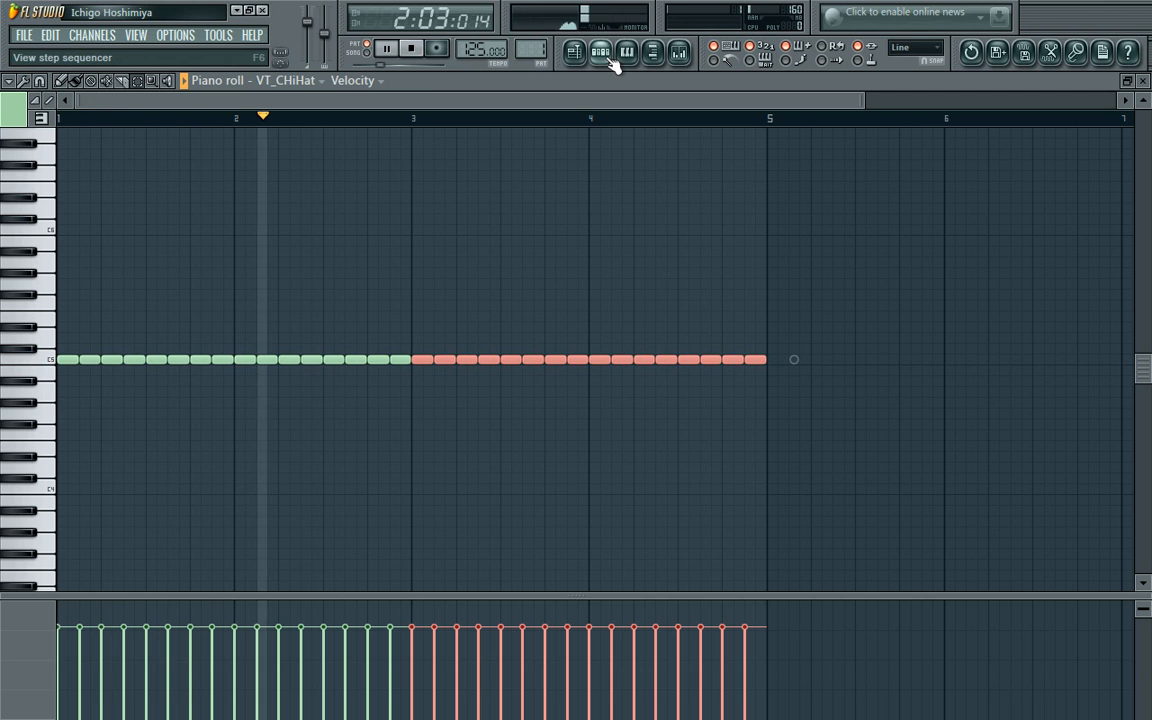
left_click_drag(311, 22, 314, 27)
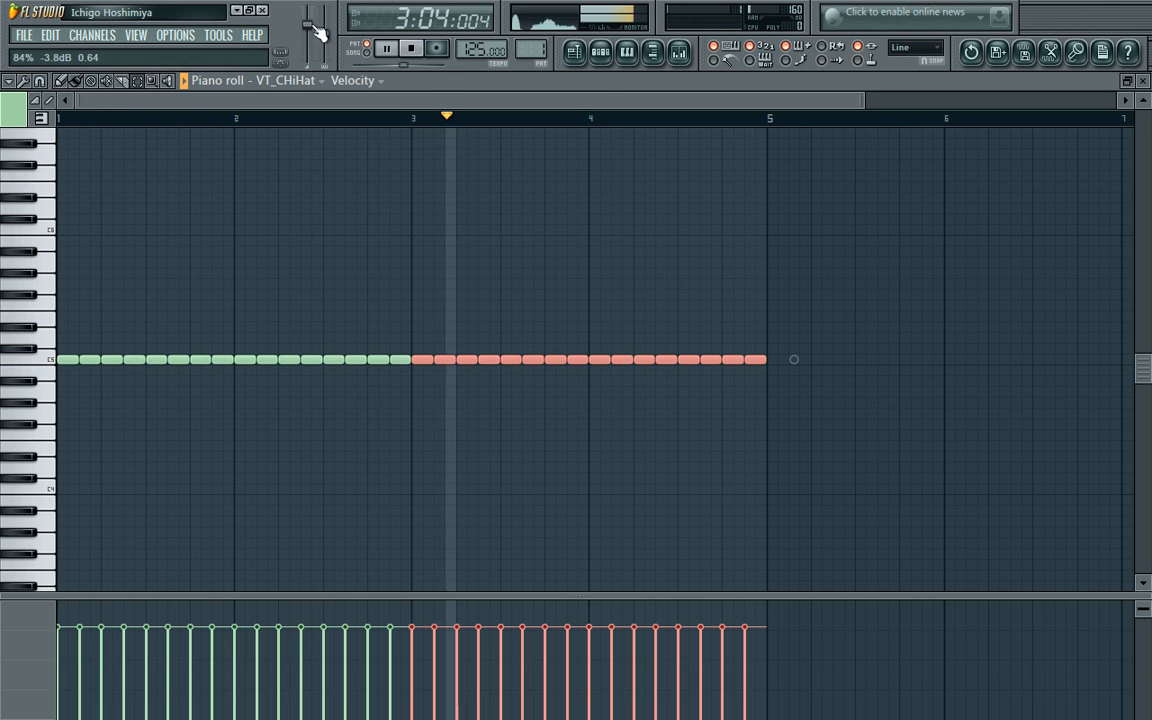
left_click(420, 50)
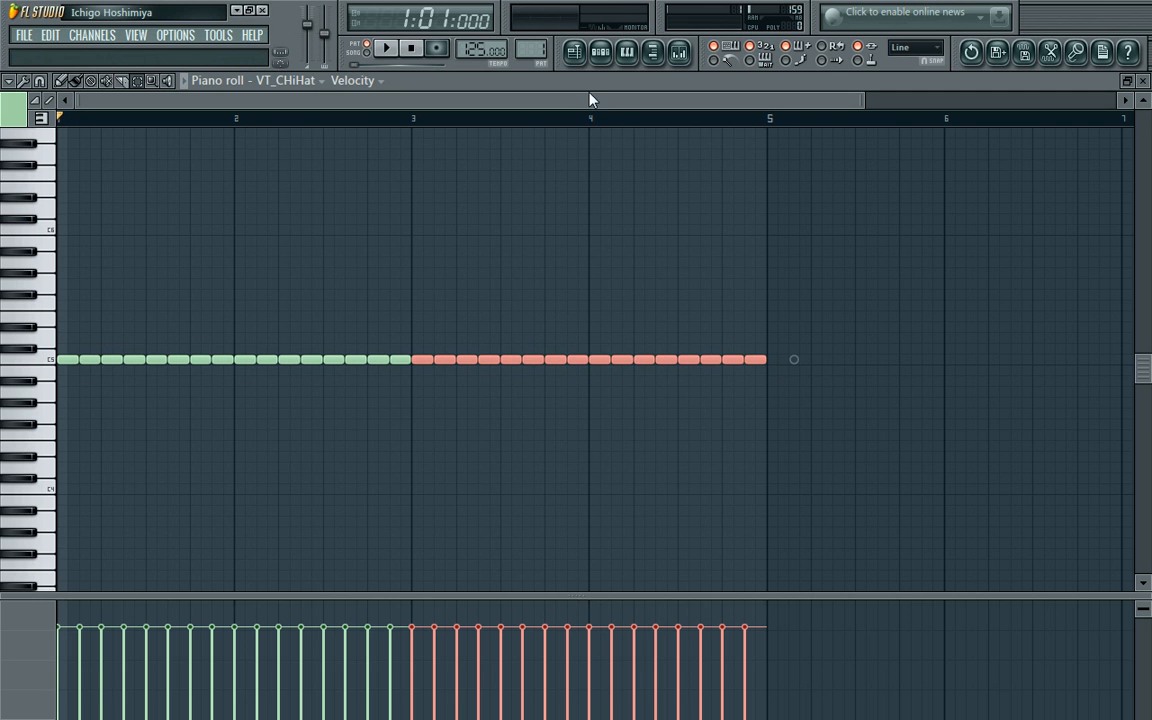
Step: Show the step sequencer in the middle of the workspace and bring up the VT_CHiHat channel settings
left_click(601, 55)
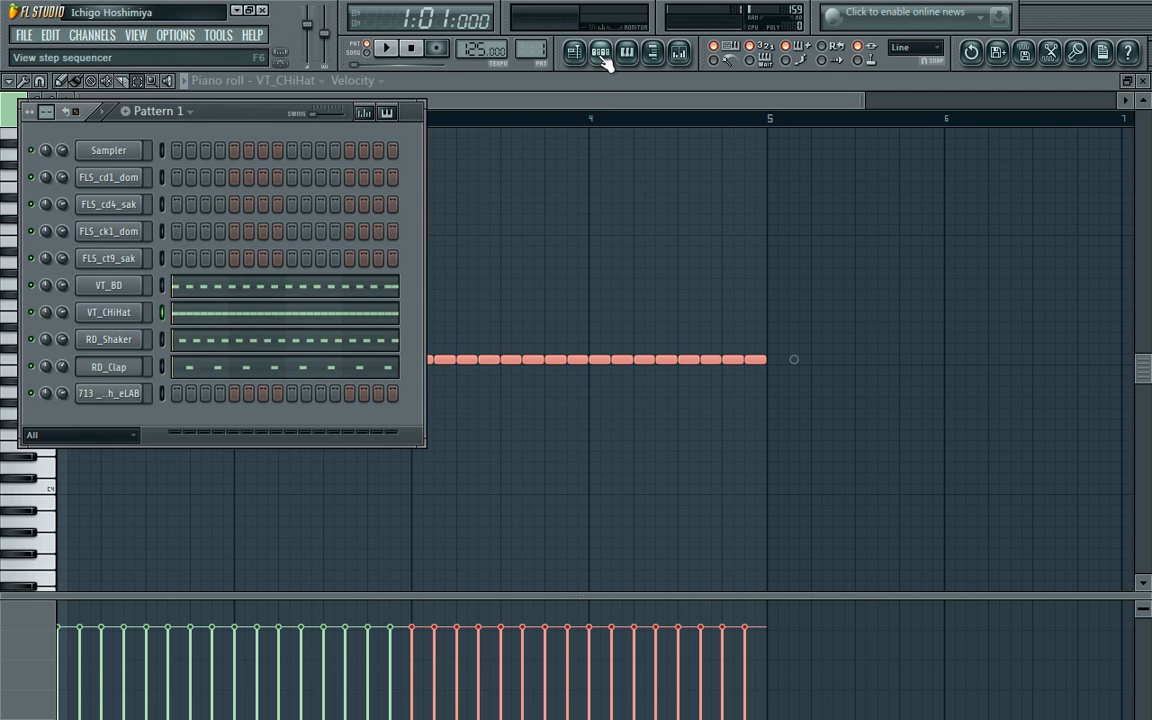
left_click_drag(230, 122, 518, 197)
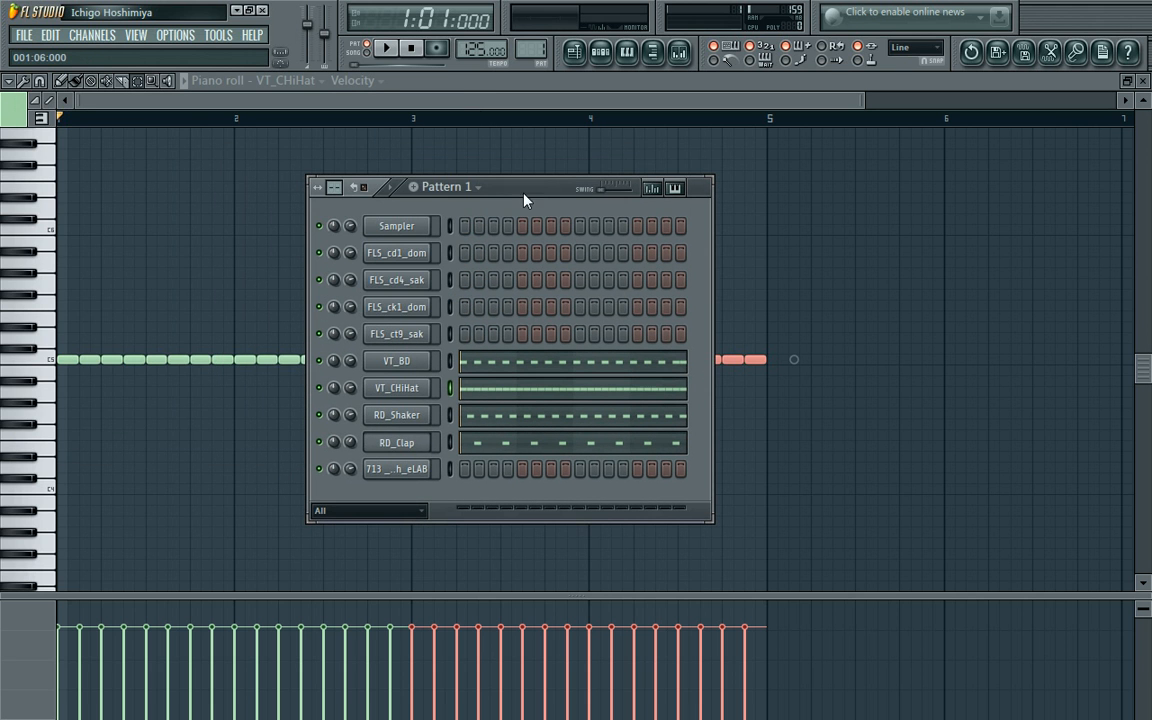
left_click(396, 446)
left_click(400, 470)
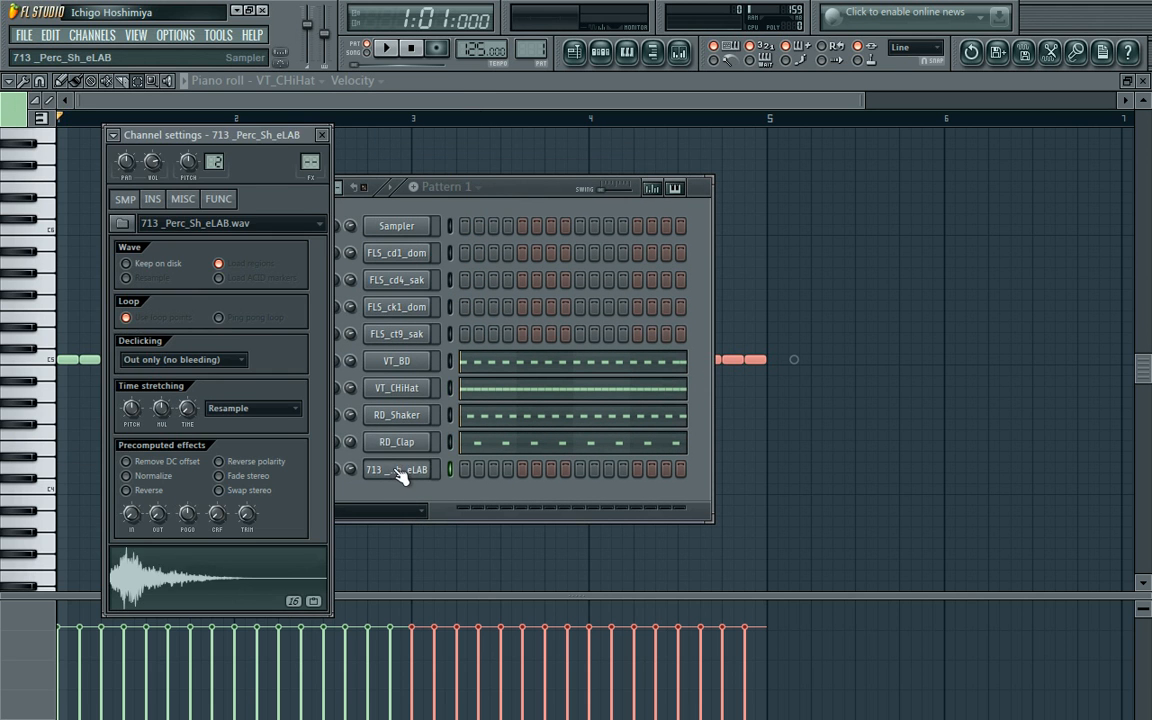
left_click(393, 392)
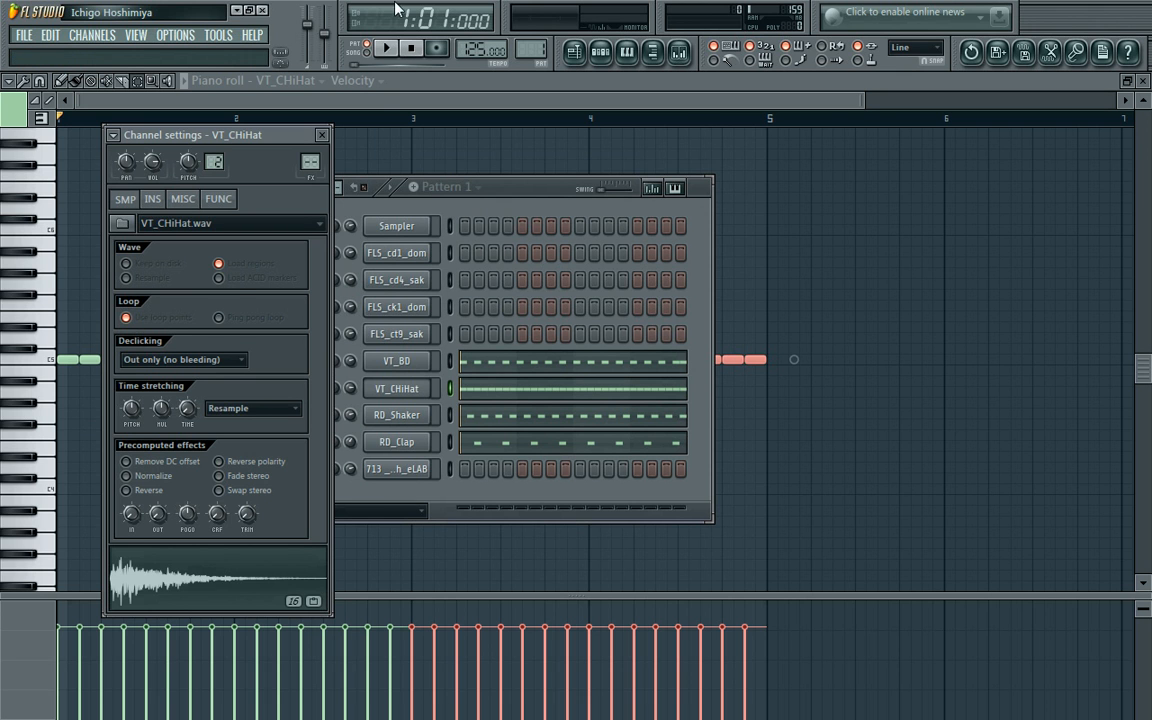
Step: Lower the VT_CHiHat channel volume while listening to the pattern, and stop playback
left_click(389, 57)
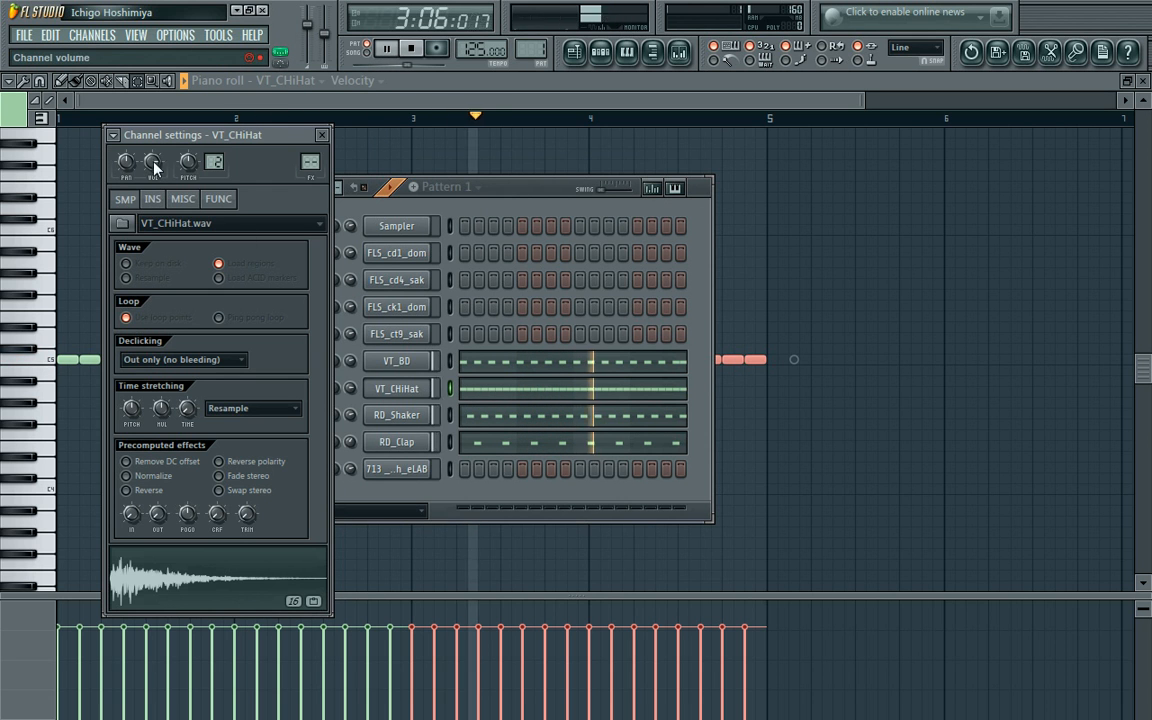
left_click_drag(152, 162, 152, 182)
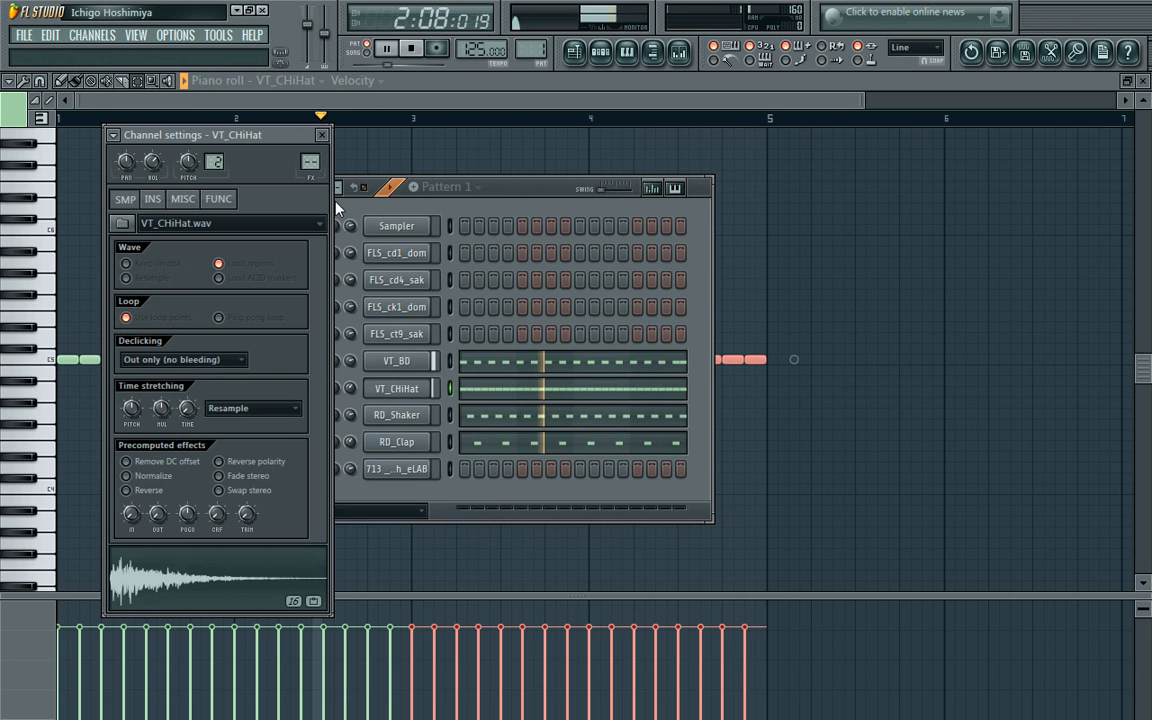
left_click(413, 50)
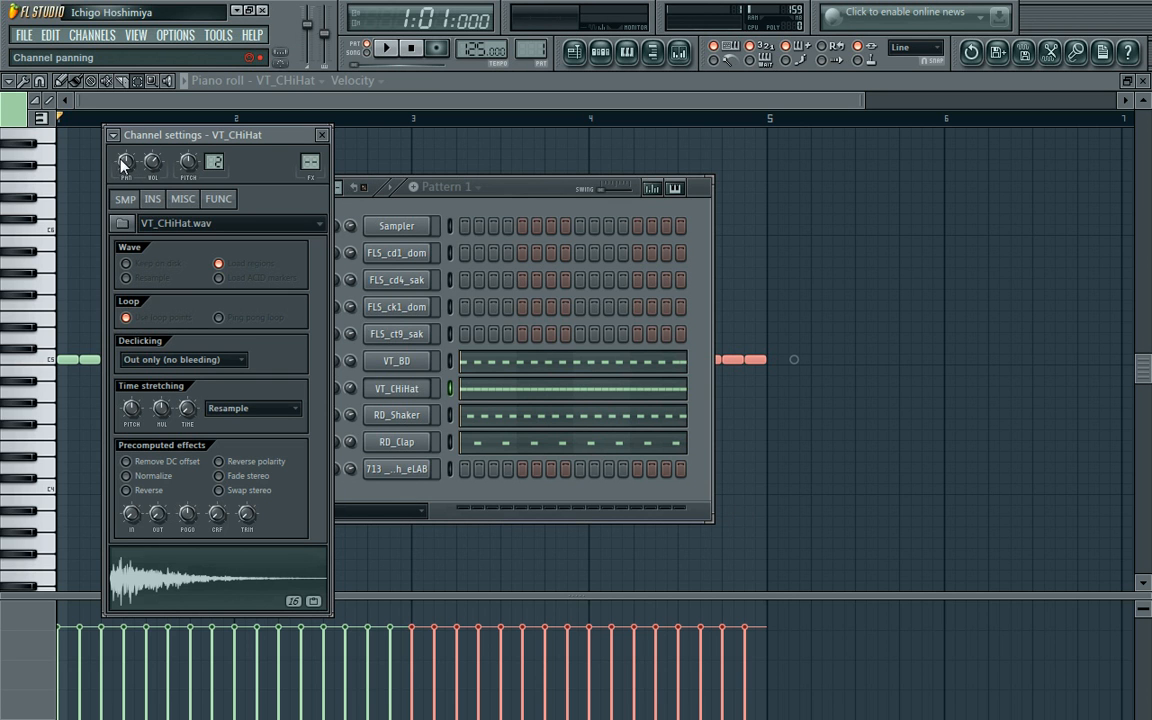
Step: Sweep the VT_CHiHat channel panning to both sides
left_click_drag(129, 163, 129, 190)
left_click_drag(133, 170, 133, 150)
left_click_drag(129, 168, 129, 140)
left_click_drag(126, 162, 126, 177)
Step: During playback, try VT_CHiHat panned 65% right, settle its panning on the left side, and stop the pattern
left_click(387, 50)
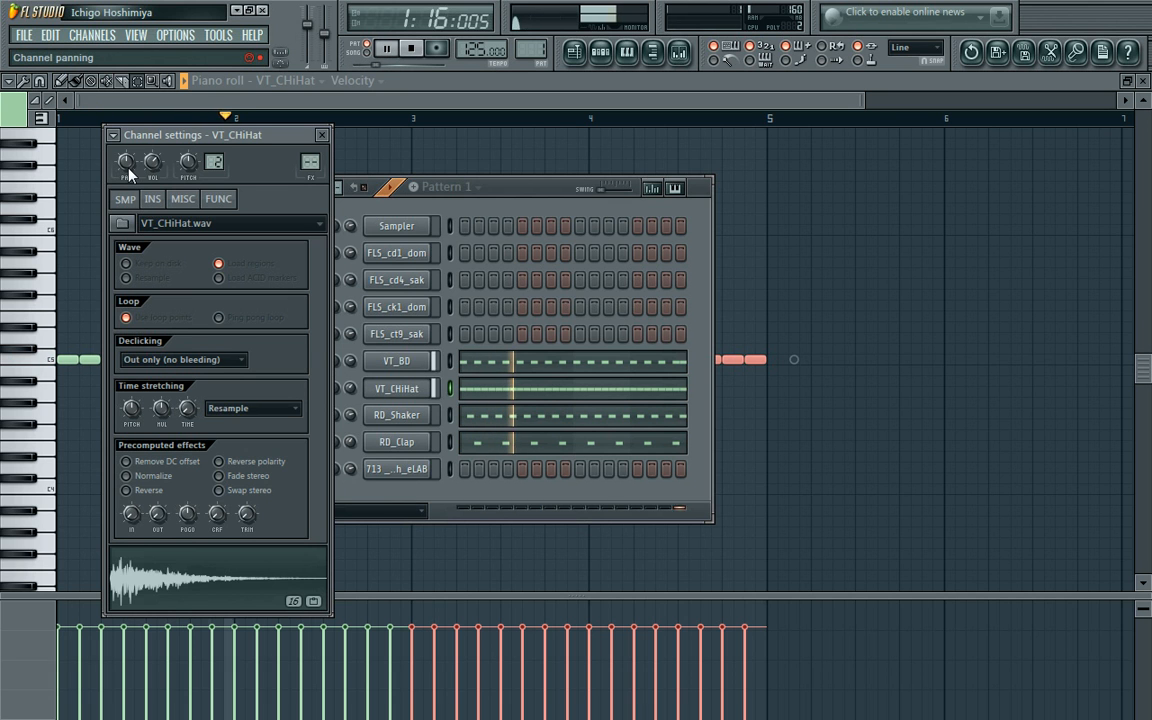
left_click_drag(128, 172, 128, 140)
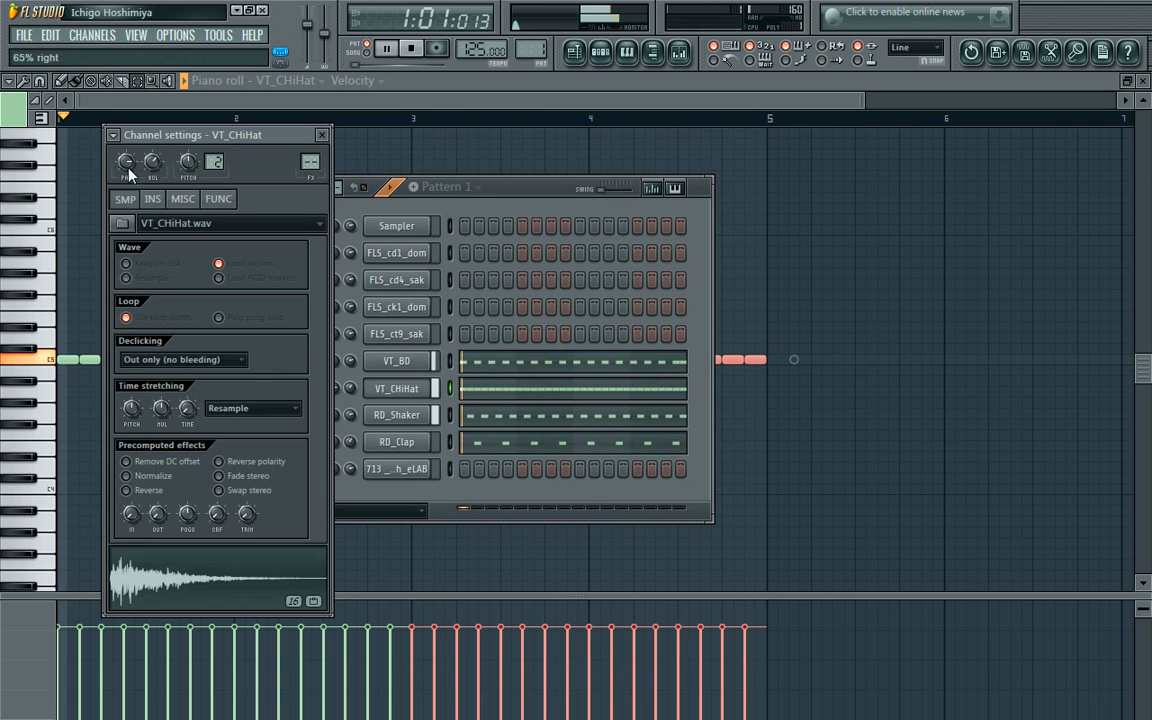
left_click_drag(127, 163, 127, 233)
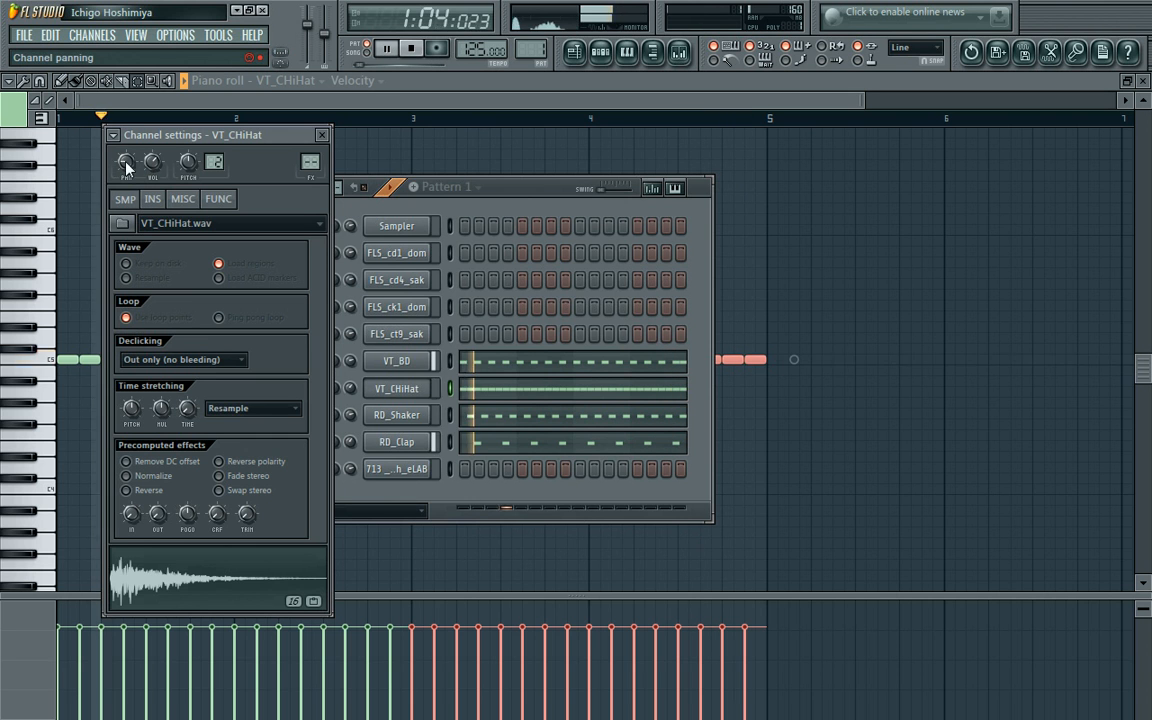
mouse_move(126, 163)
left_mouse_down()
mouse_move(126, 149)
mouse_move(126, 177)
left_mouse_up()
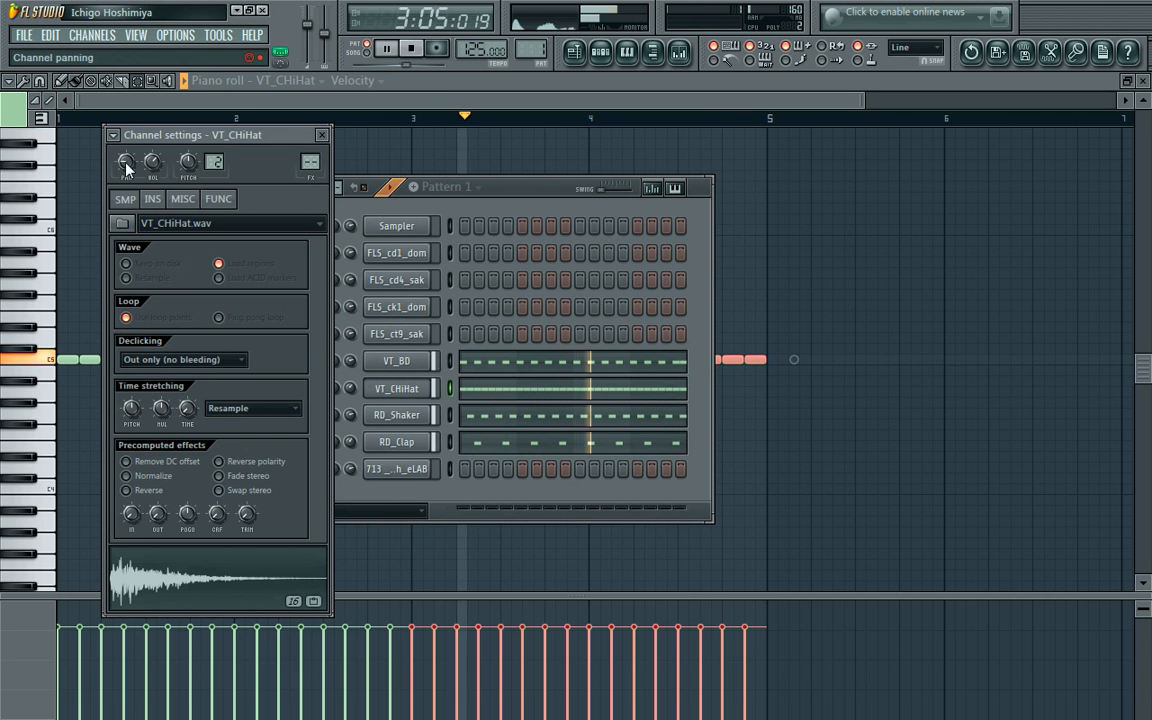
left_click(413, 49)
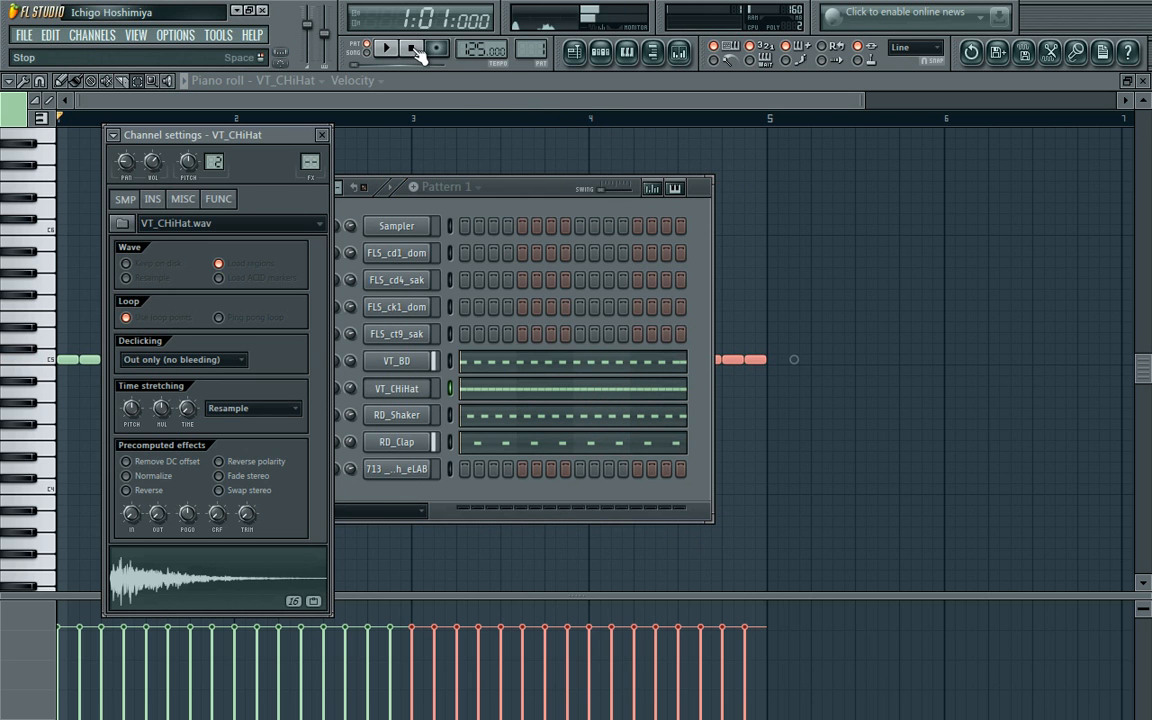
Step: Open the RD_Shaker channel settings and play the pattern to check the shaker against the panned hi-hat
left_click(397, 414)
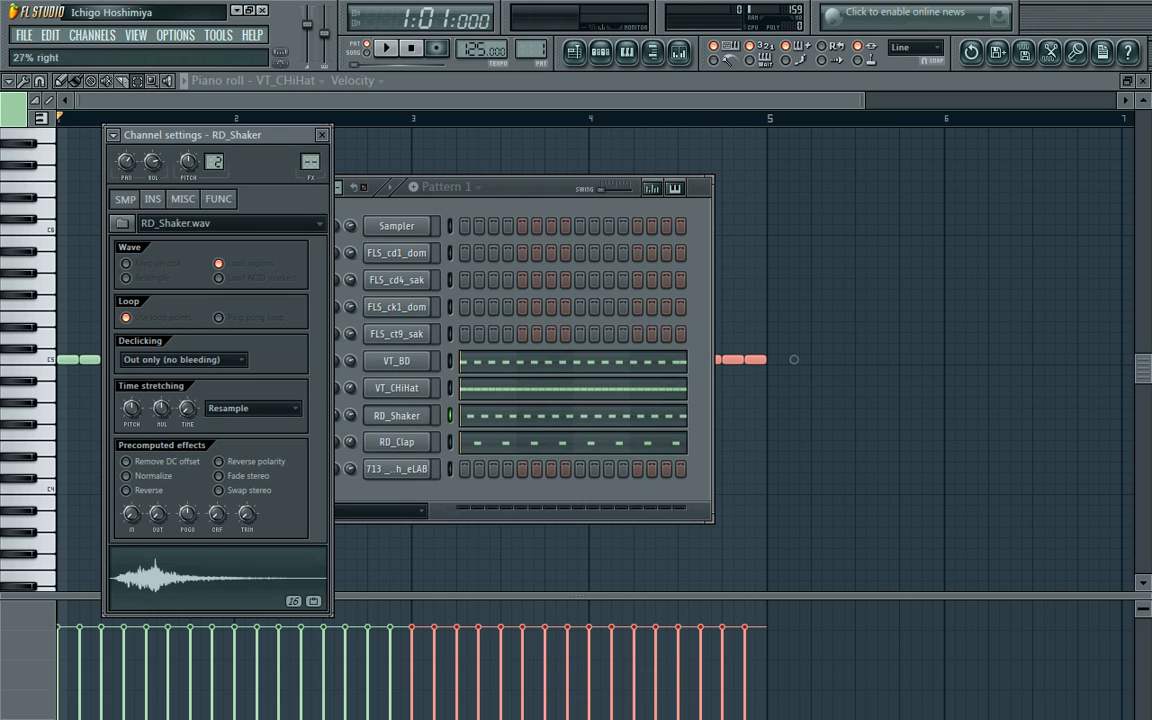
left_click(390, 50)
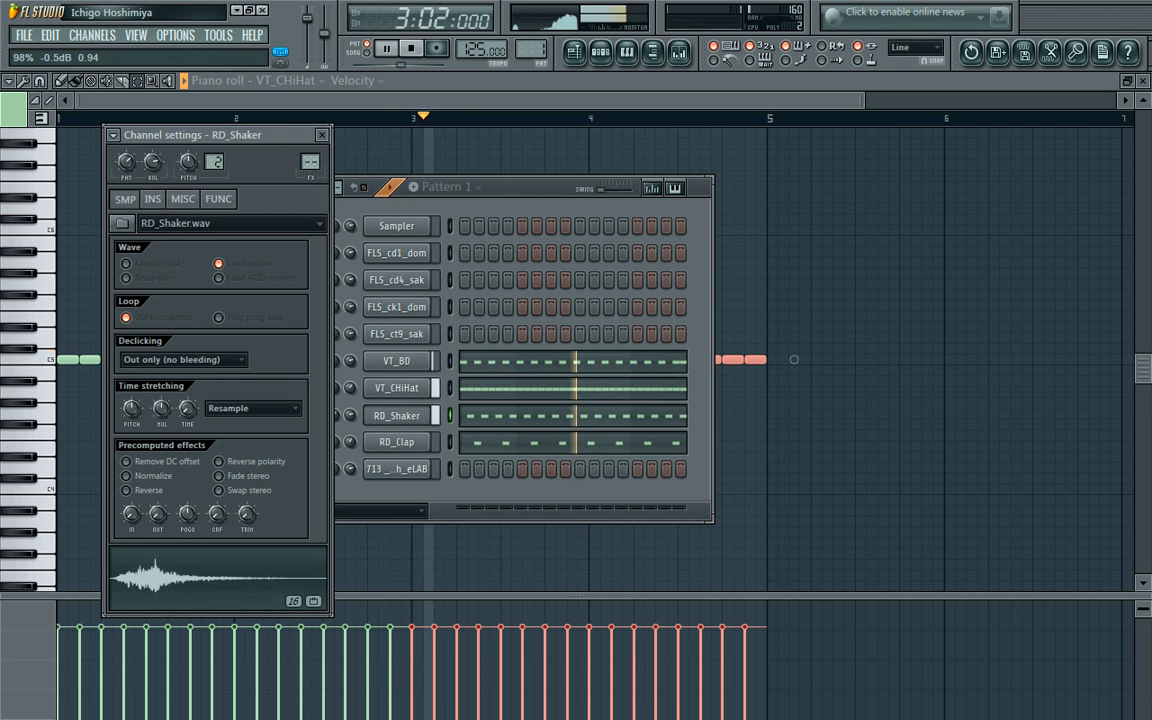
left_click(412, 49)
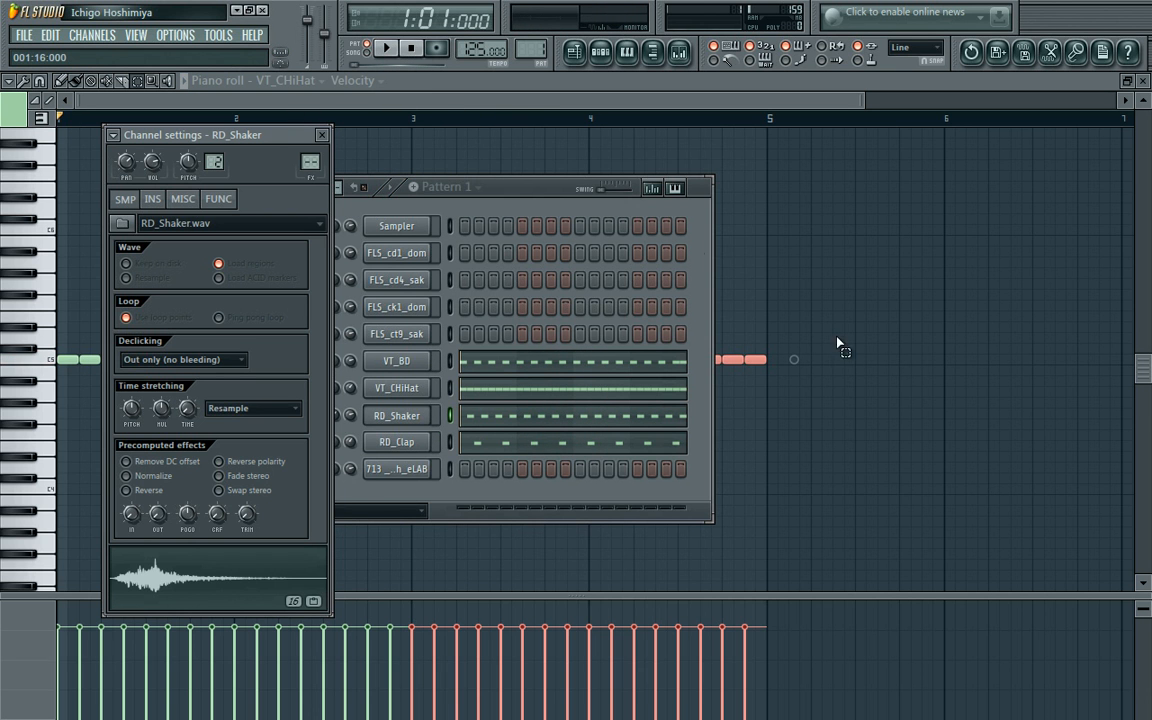
key("super")
left_click(974, 707)
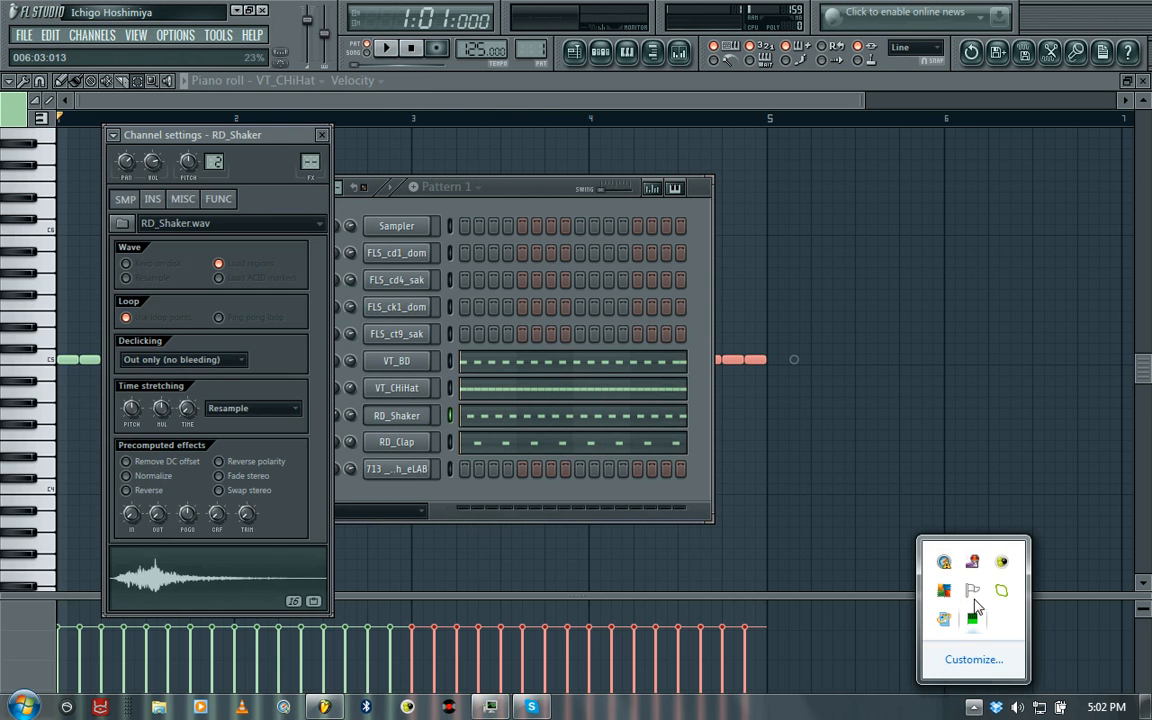
right_click(970, 576)
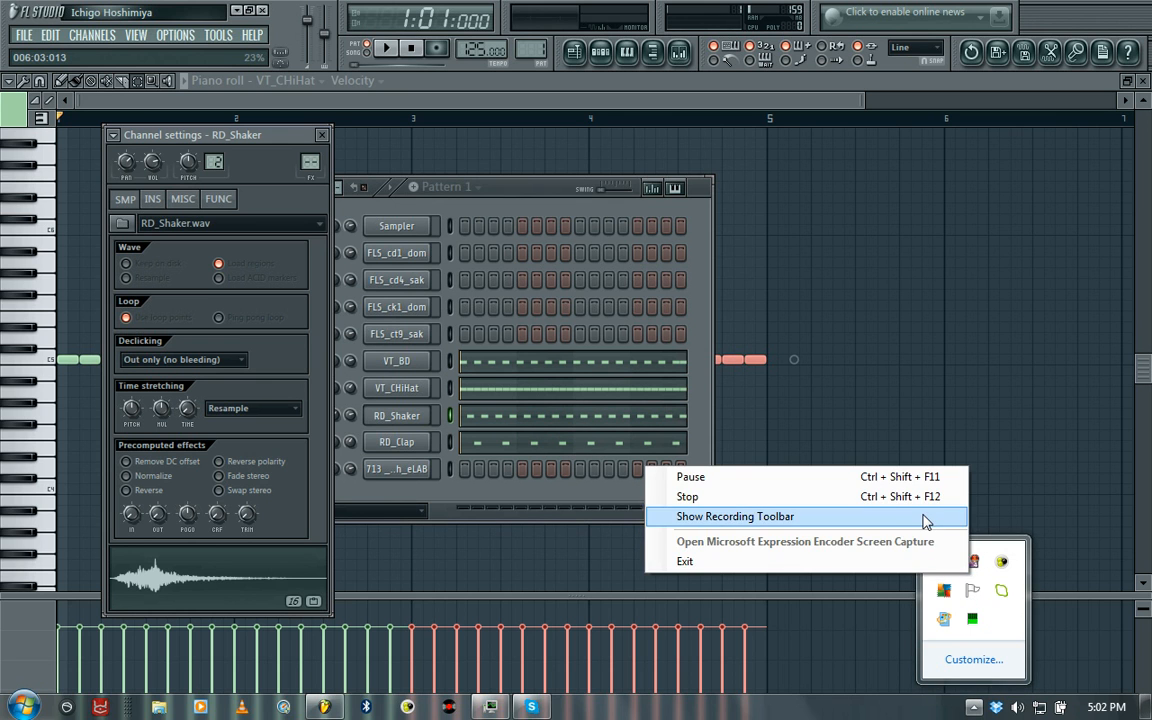
Step: Show the screen recorder's toolbar and close the RD_Shaker channel settings
left_click(925, 518)
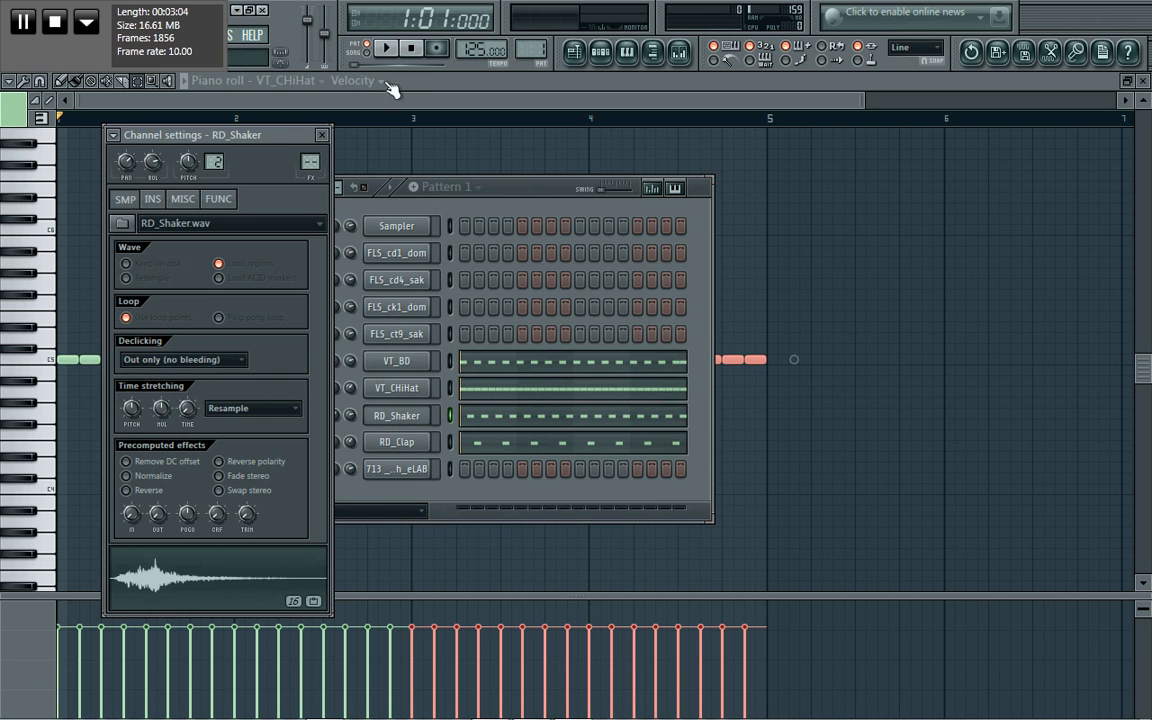
left_click(487, 213)
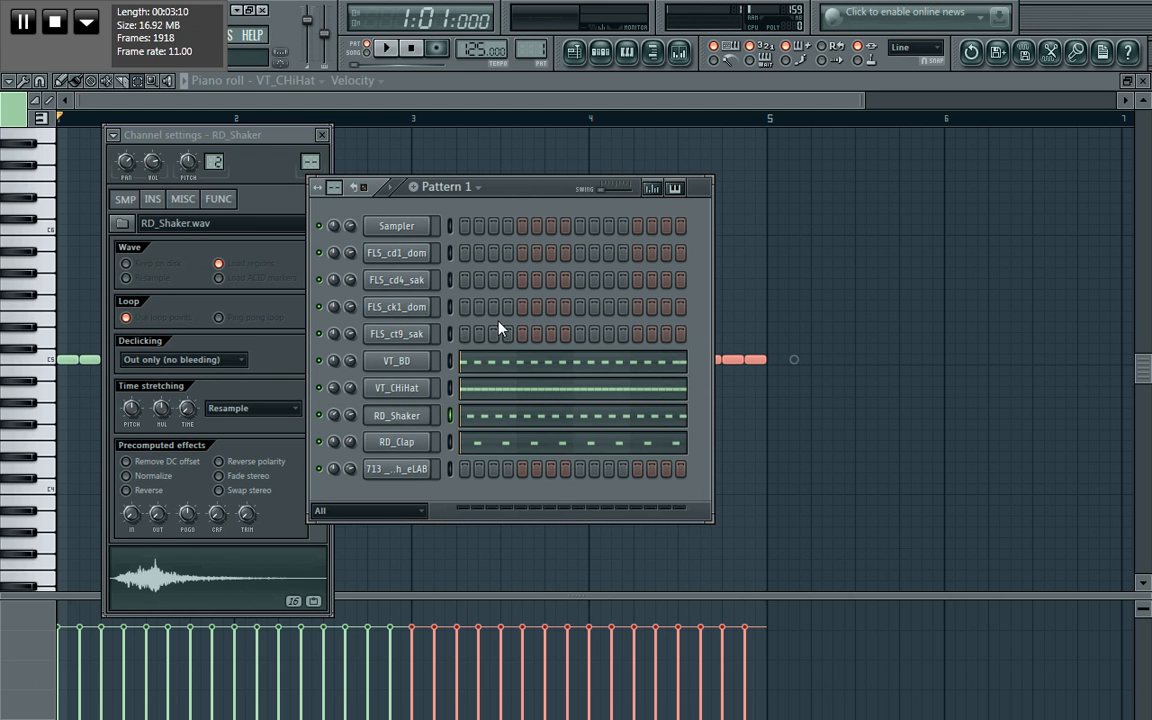
left_click(323, 135)
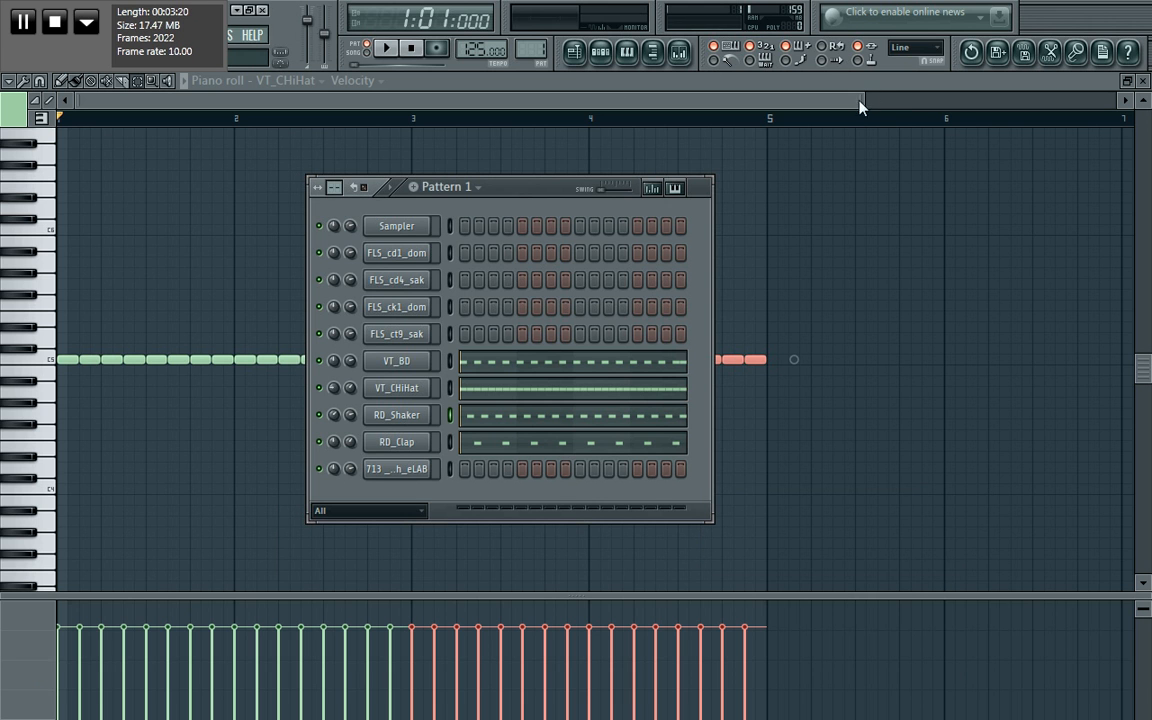
Step: Switch the piano roll to the FLS_cd1_dom channel and audition its C5 note while the pattern plays
left_click_drag(863, 100, 1025, 100)
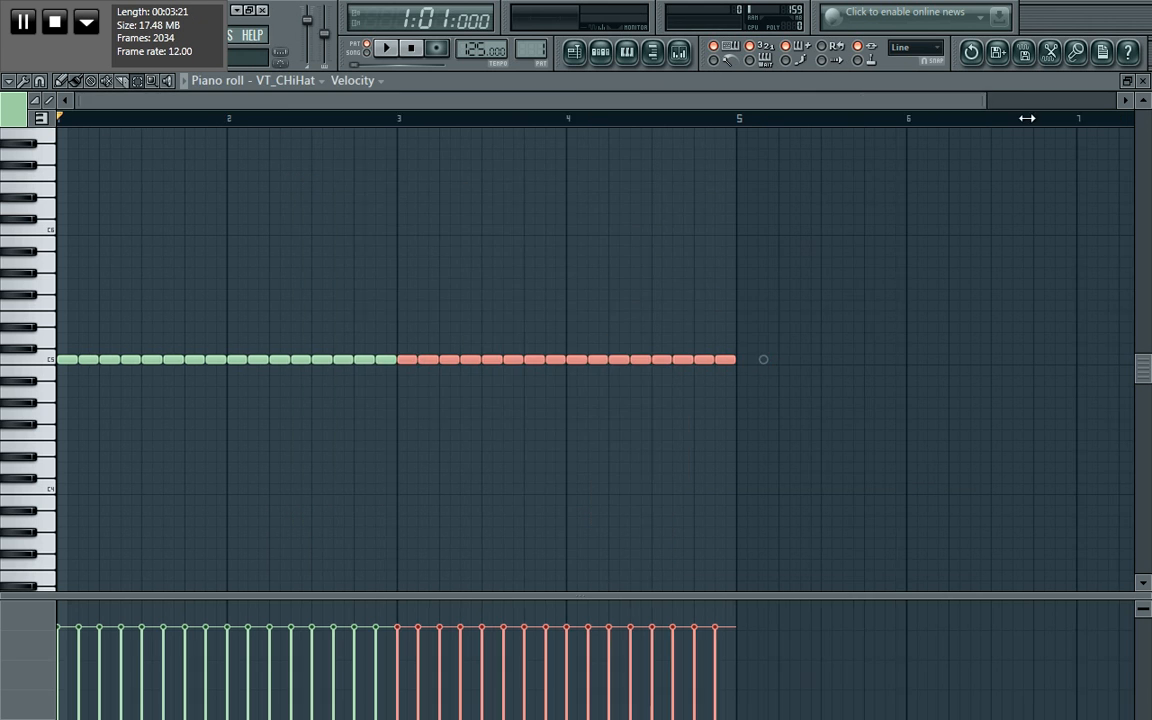
left_click(316, 82)
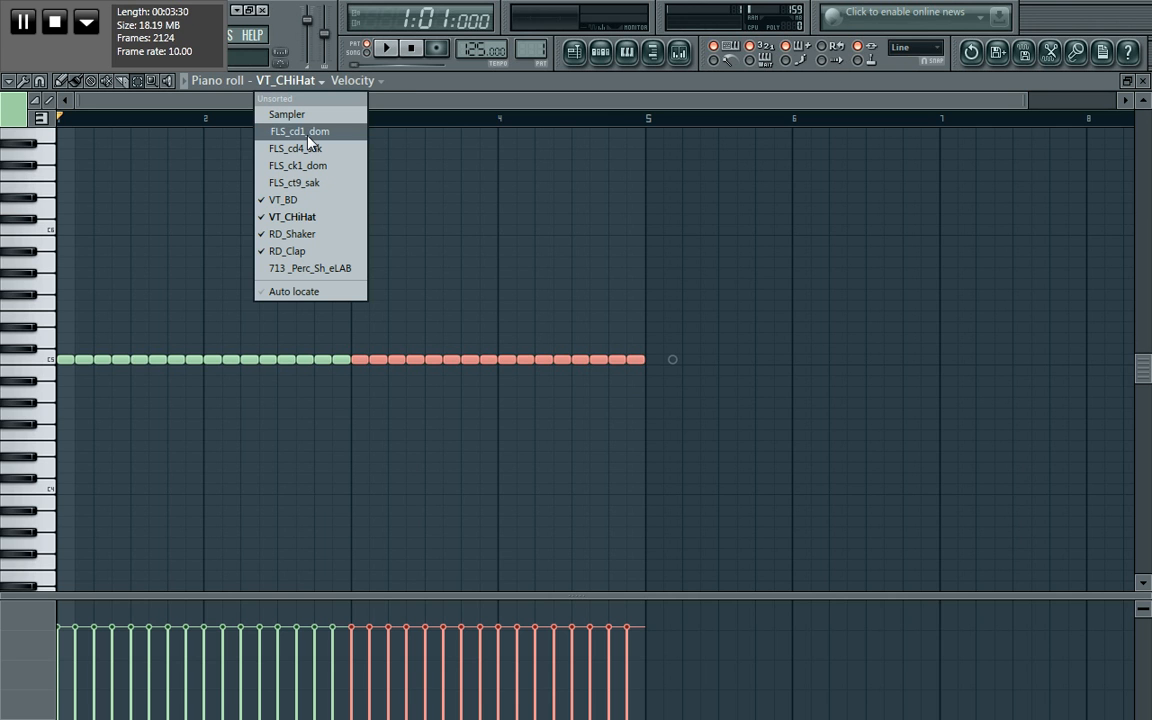
left_click(308, 136)
left_click(322, 85)
left_click(322, 86)
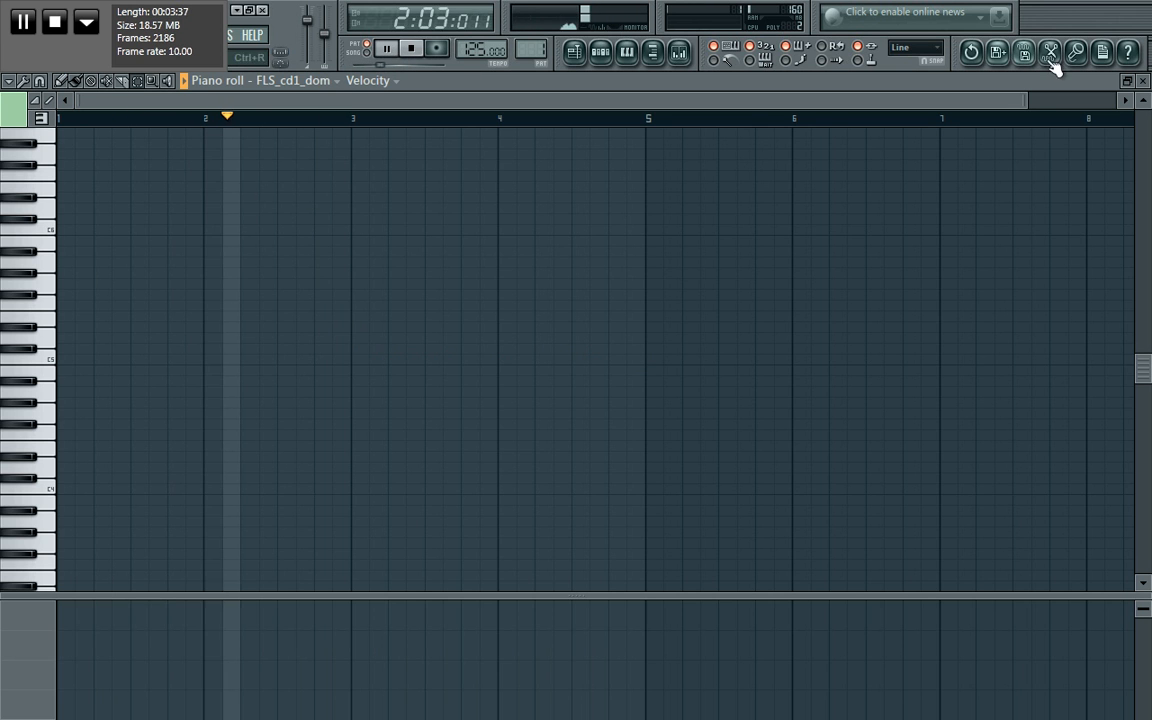
left_click_drag(975, 99, 706, 100)
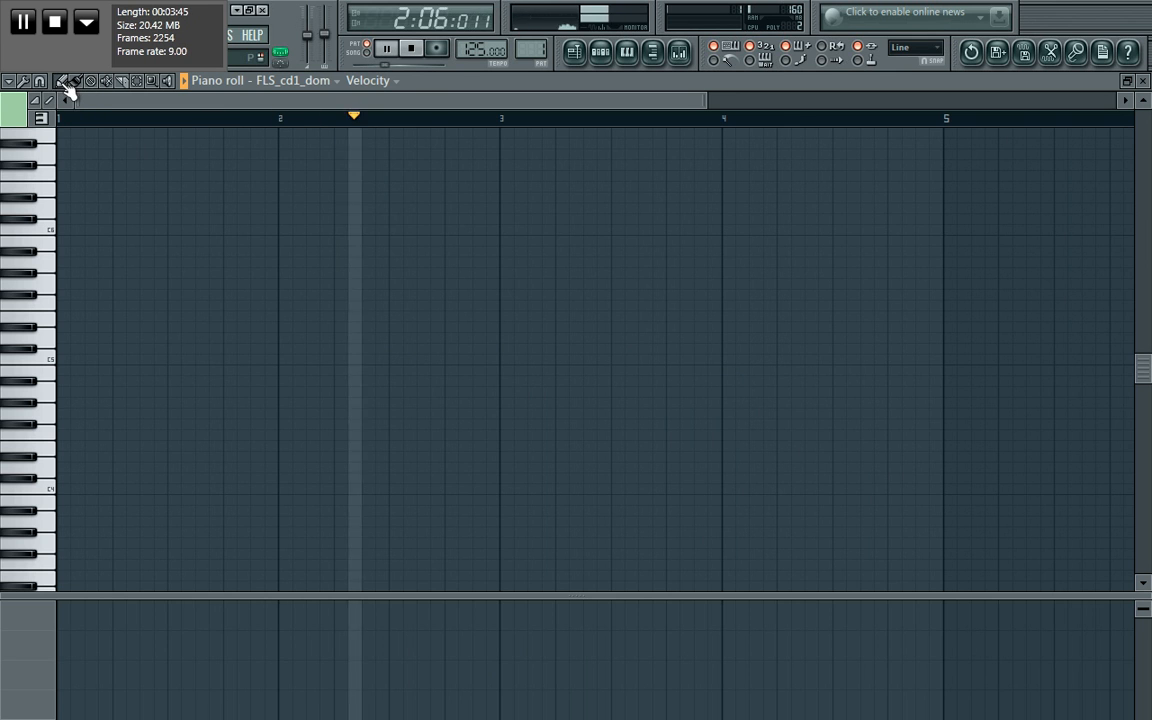
left_click(50, 362)
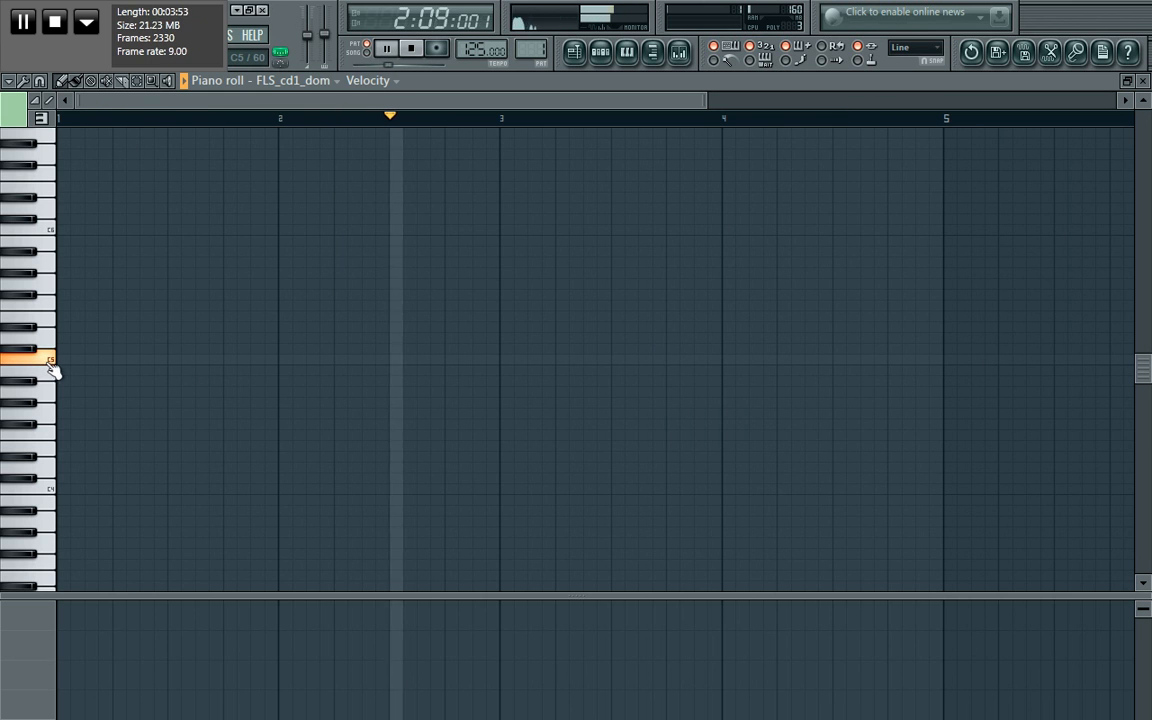
Step: Place four FLS_cd1_dom notes on C5 in bar 1, at steps 1, 4, 9 and 11
left_click(68, 360)
left_click(105, 362)
left_click(168, 361)
left_click(196, 360)
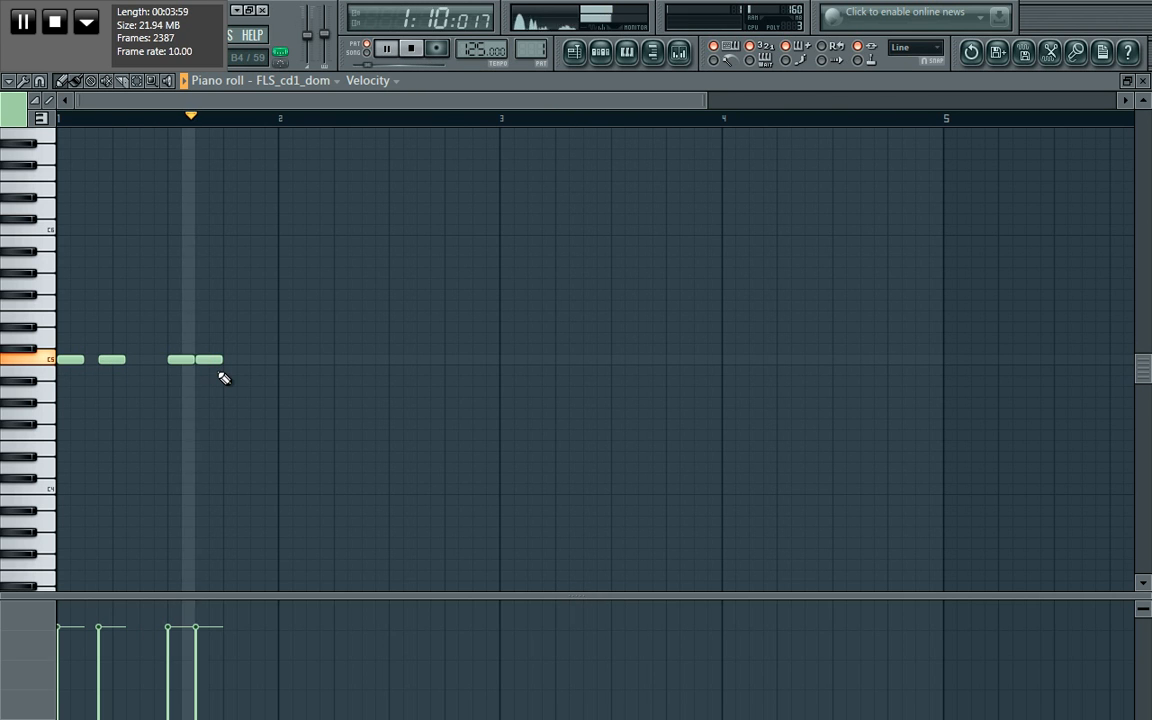
Step: Repeat the first bar's C5 note rhythm in bars 2 and 3, at steps 1, 4, 9 and 11 of each
left_click(289, 360)
left_click(323, 361)
left_click(403, 362)
left_click(419, 360)
left_click(502, 359)
left_click(545, 360)
left_click(618, 360)
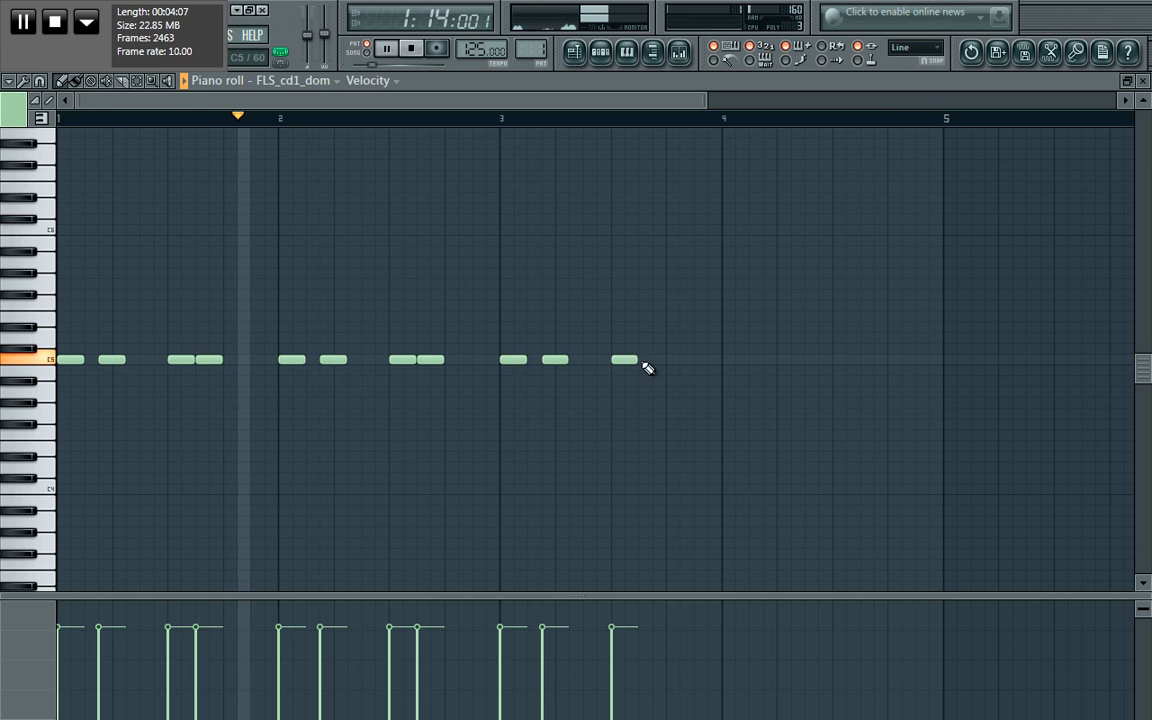
left_click(643, 360)
Step: Fill bar 4 with C5 notes at steps 1, 4, 9, 11 and 13, and stop the pattern
left_click(727, 361)
left_click(769, 362)
left_click(838, 361)
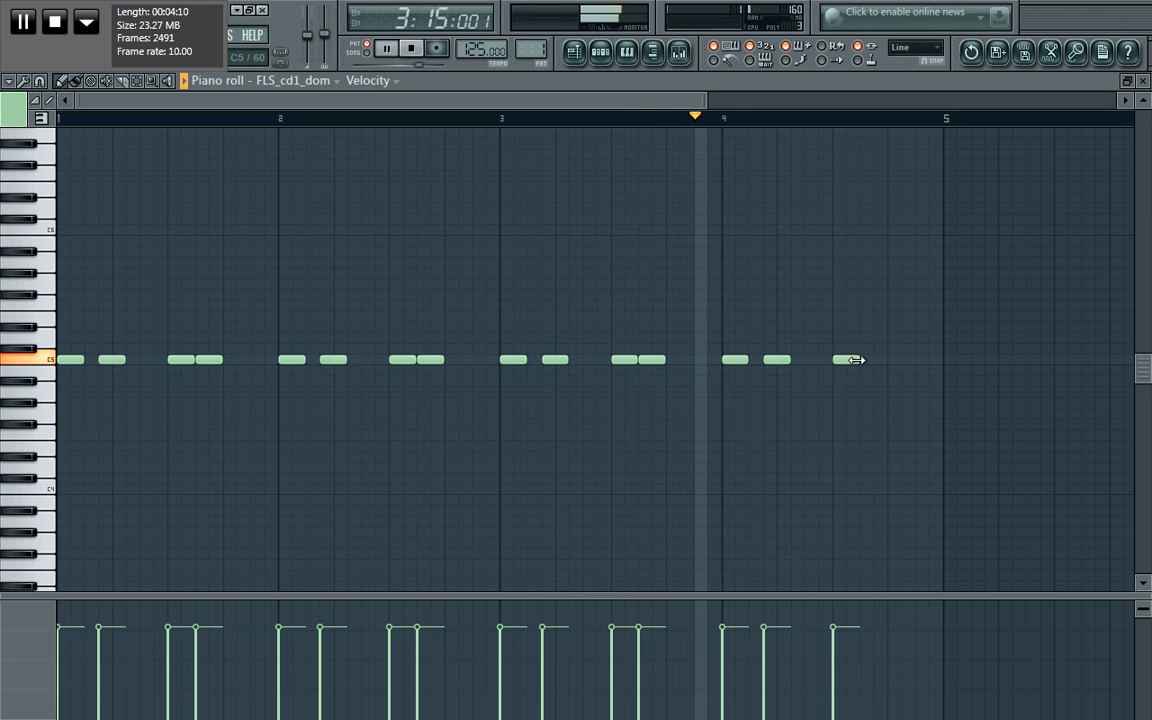
left_click(866, 361)
left_click(891, 360)
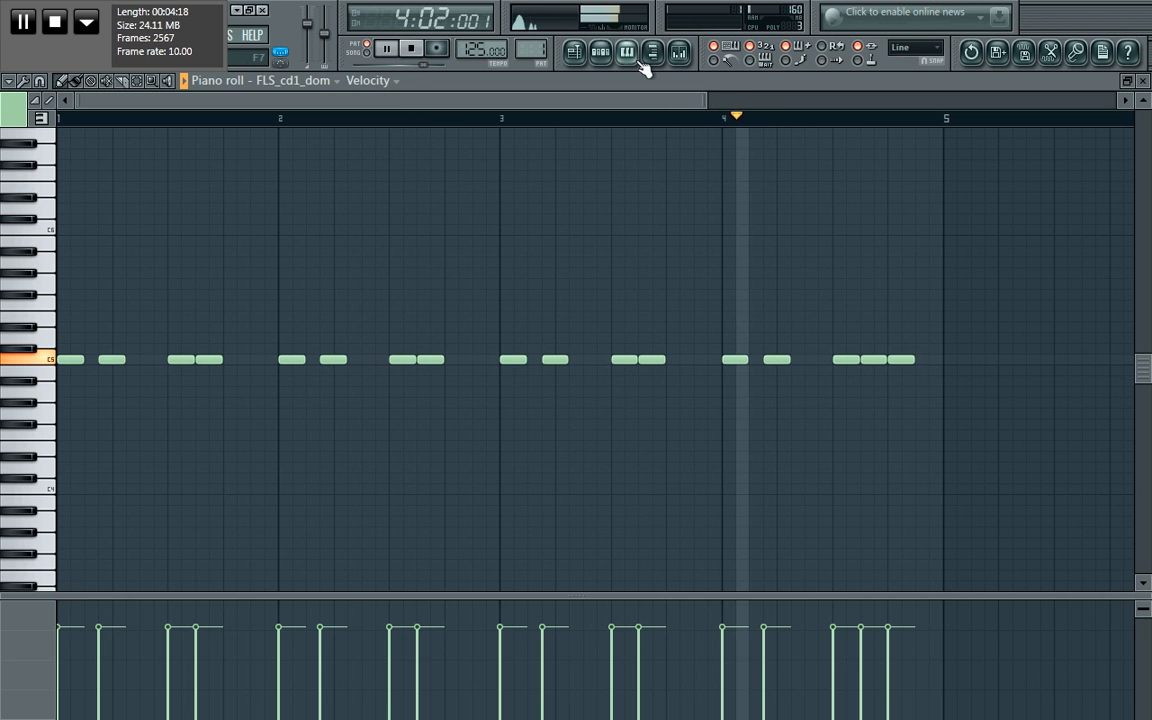
left_click_drag(707, 99, 810, 99)
left_click(415, 50)
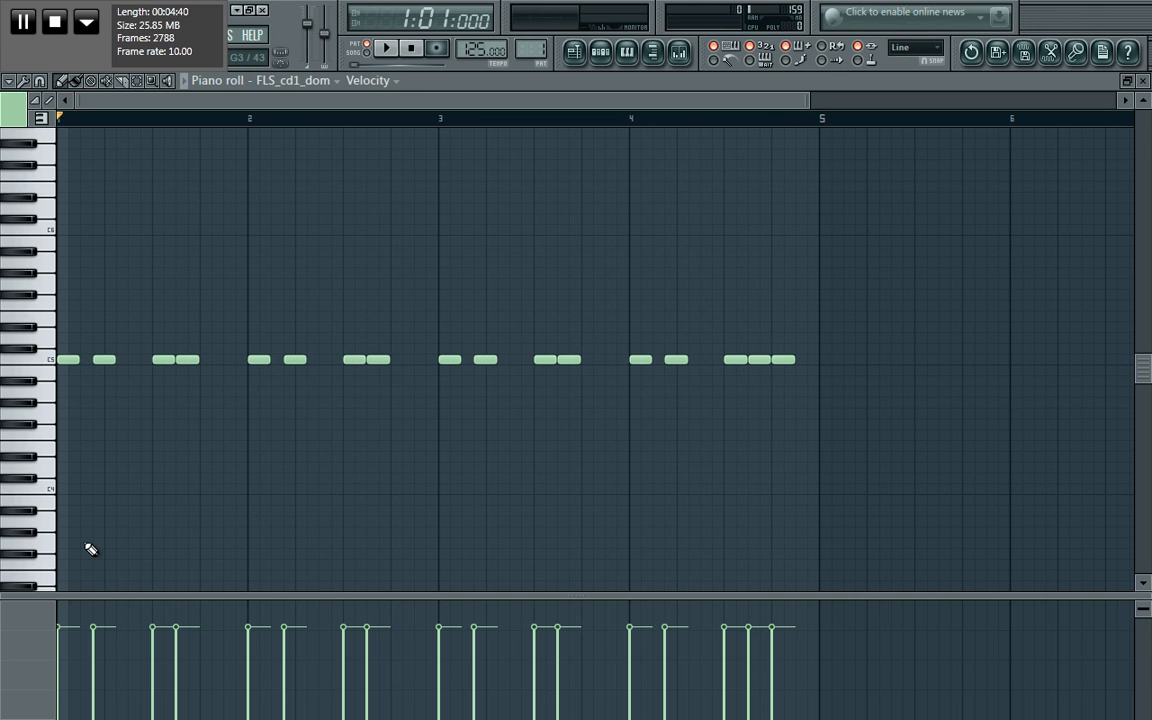
Step: Transpose all FLS_cd1_dom notes down seven semitones to F4 and listen to the pattern
scroll(90, 549, "down", 1)
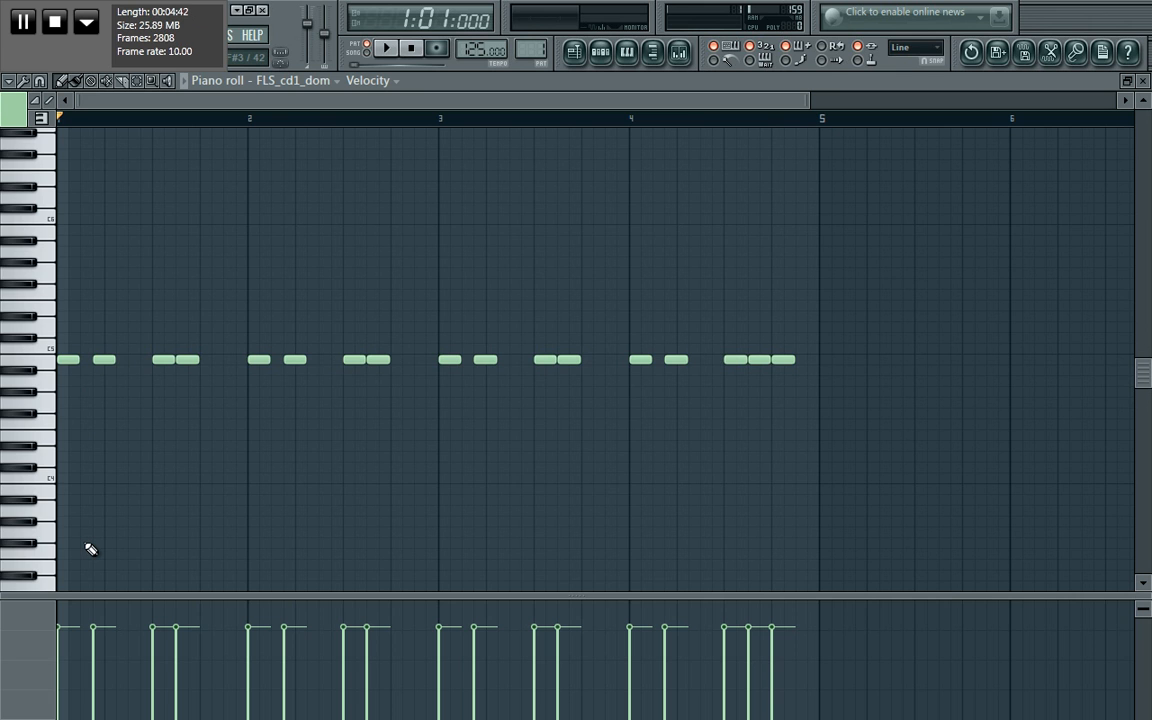
scroll(90, 549, "down", 1)
scroll(90, 549, "down", 5)
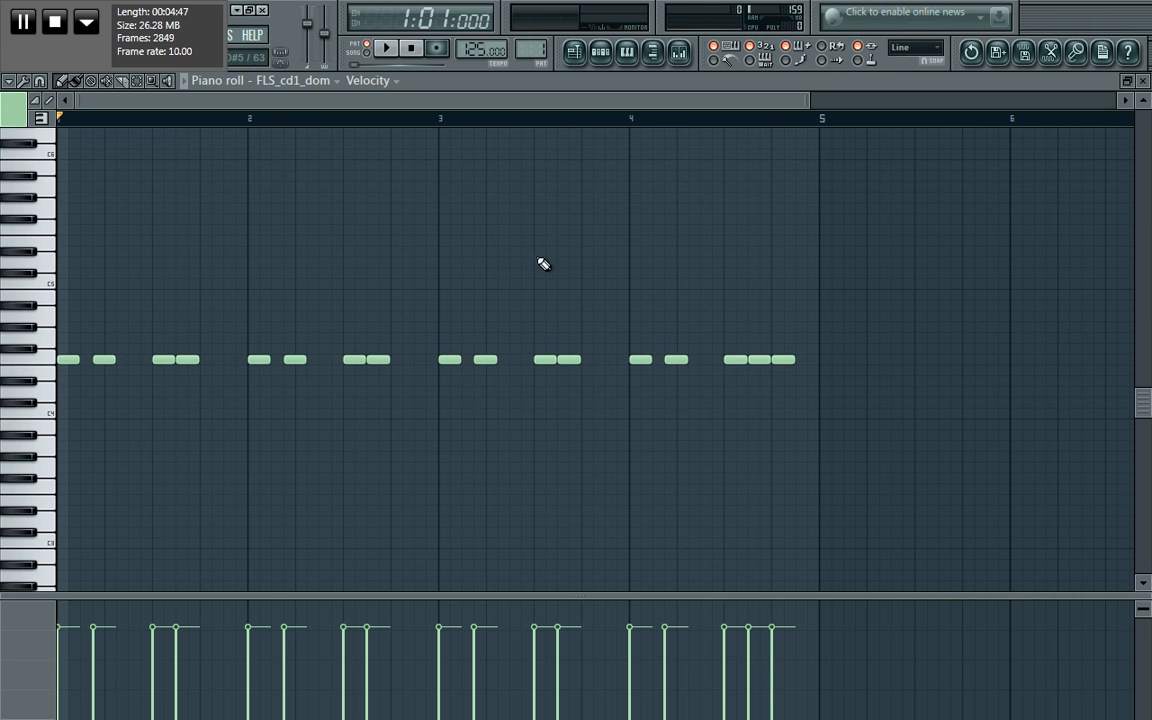
left_click(393, 55)
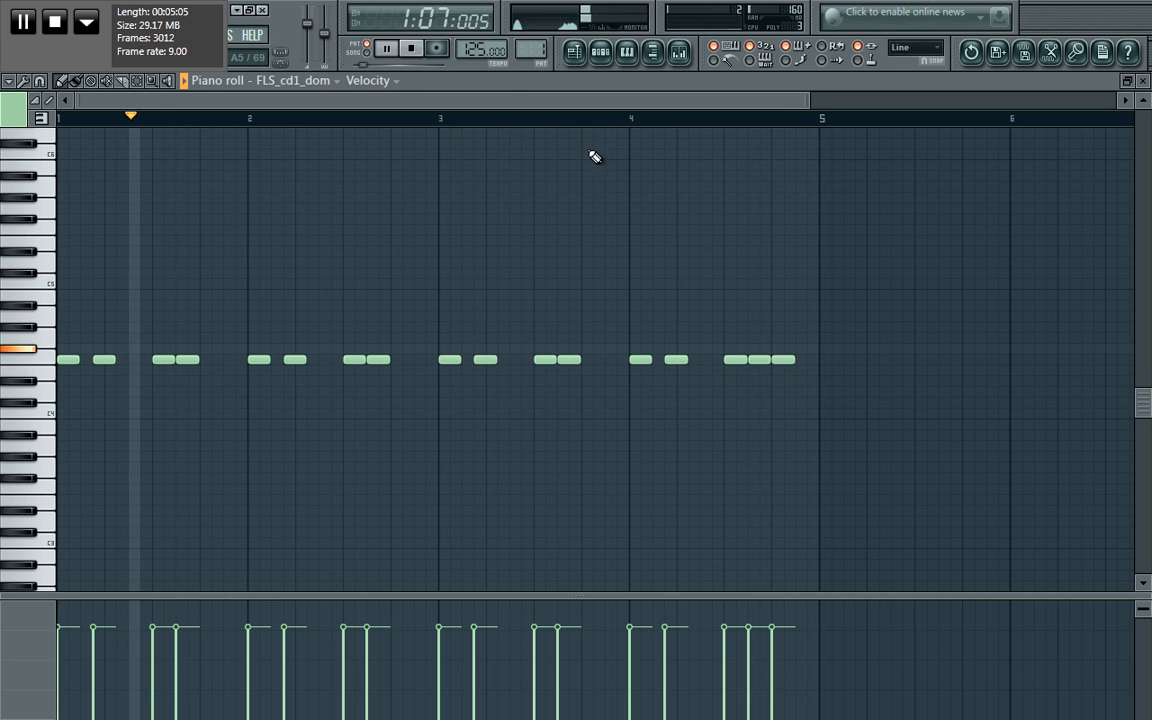
left_click(410, 48)
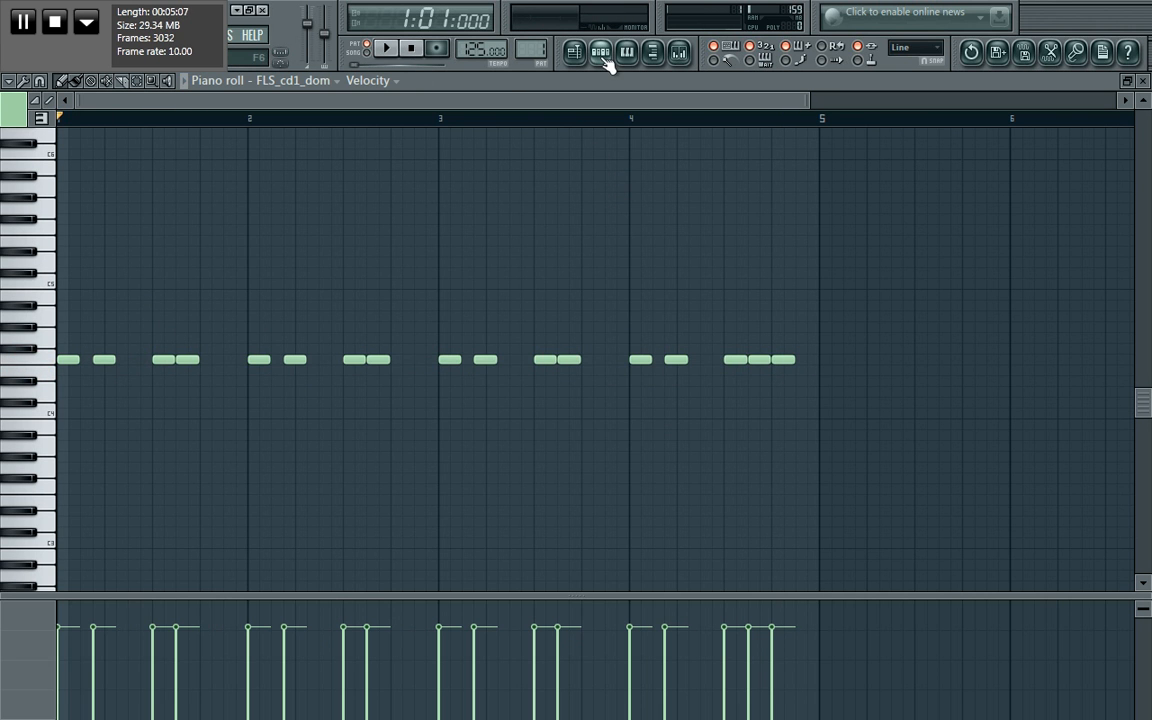
Step: Inspect the FLS_cd1_dom channel settings while listening to the pattern, and close them
left_click(606, 58)
left_click(418, 262)
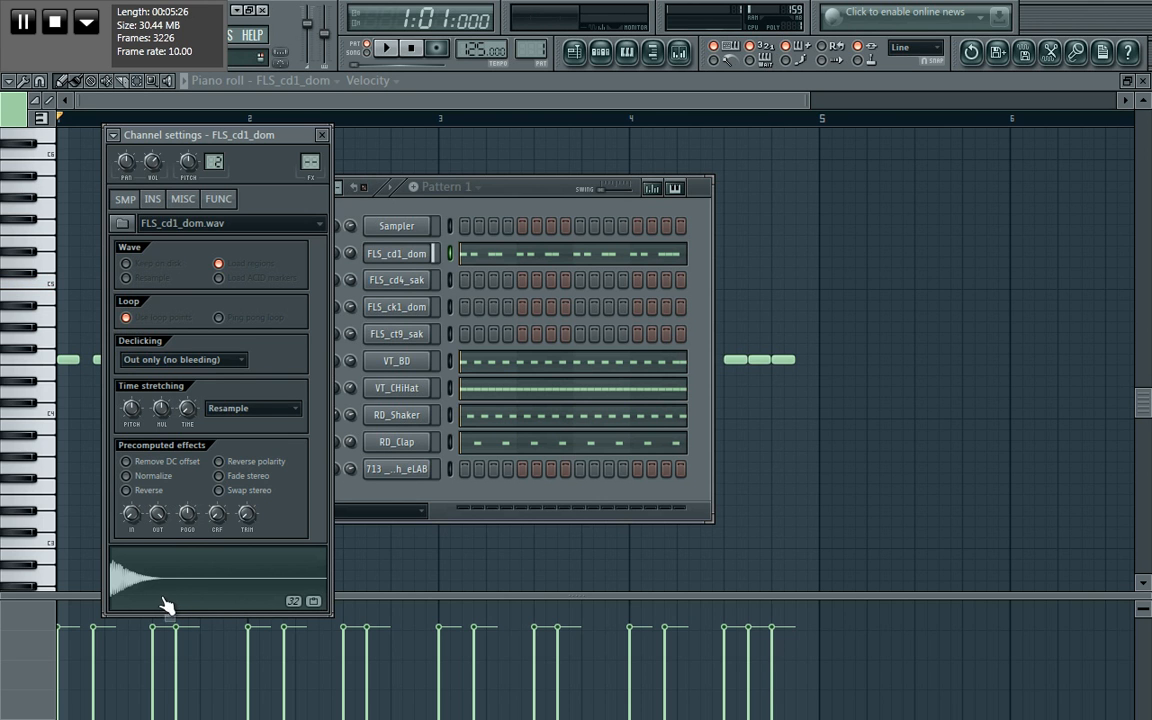
left_click(388, 50)
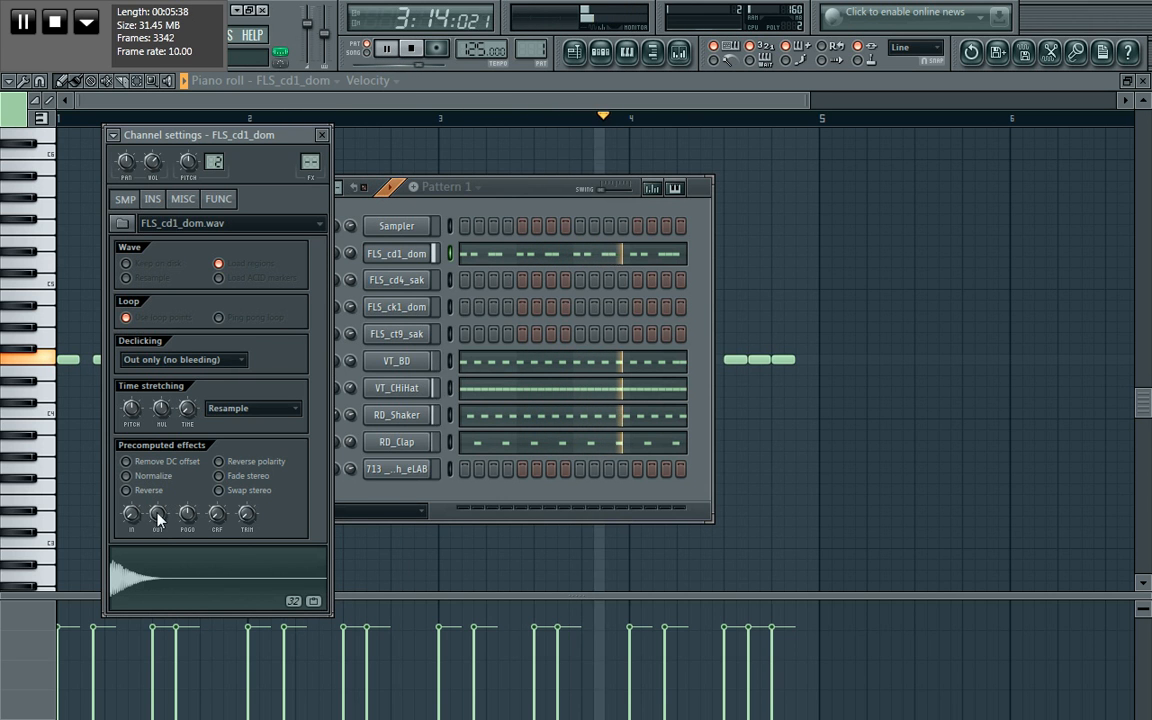
left_click(418, 55)
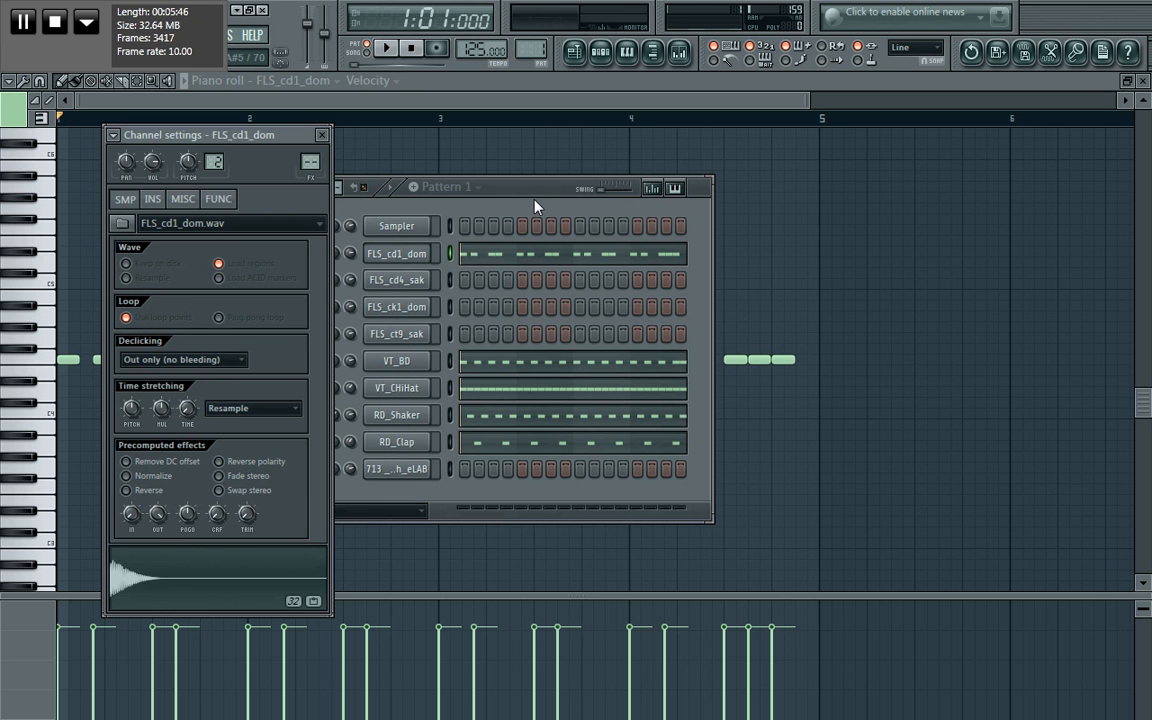
left_click(537, 205)
left_click(322, 135)
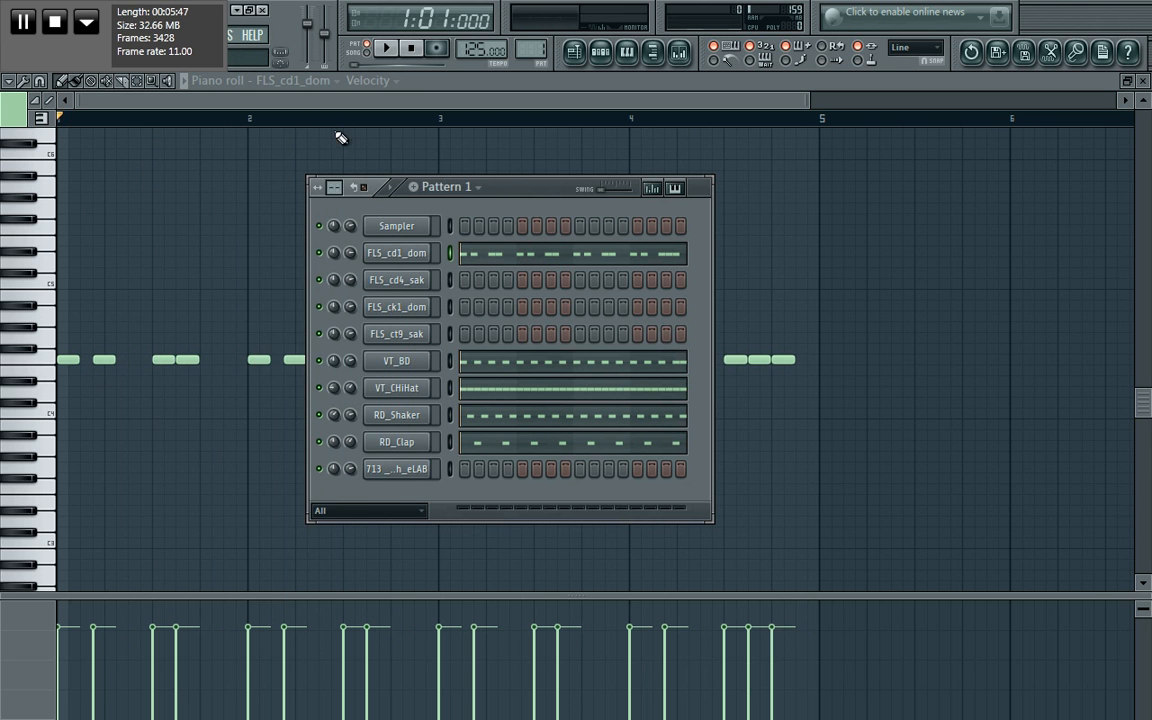
Step: Add Fruity Reeverb 2 to the first effect slot of the Master mixer track and play the pattern
left_click(681, 54)
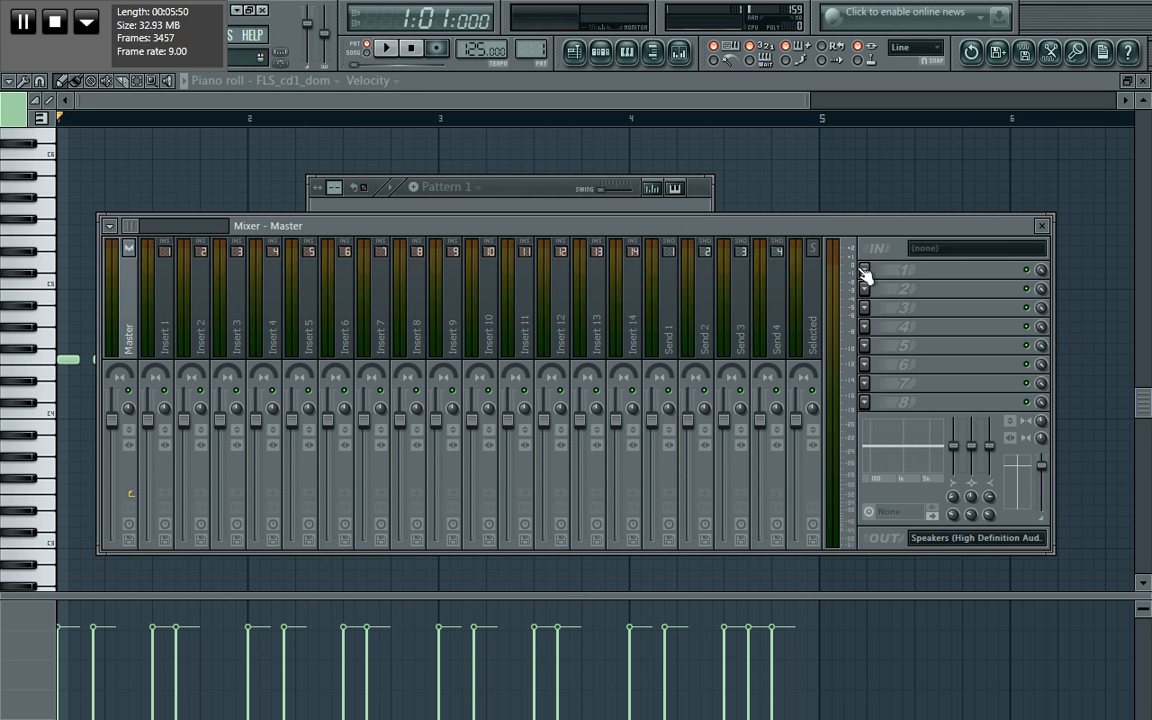
left_click(867, 273)
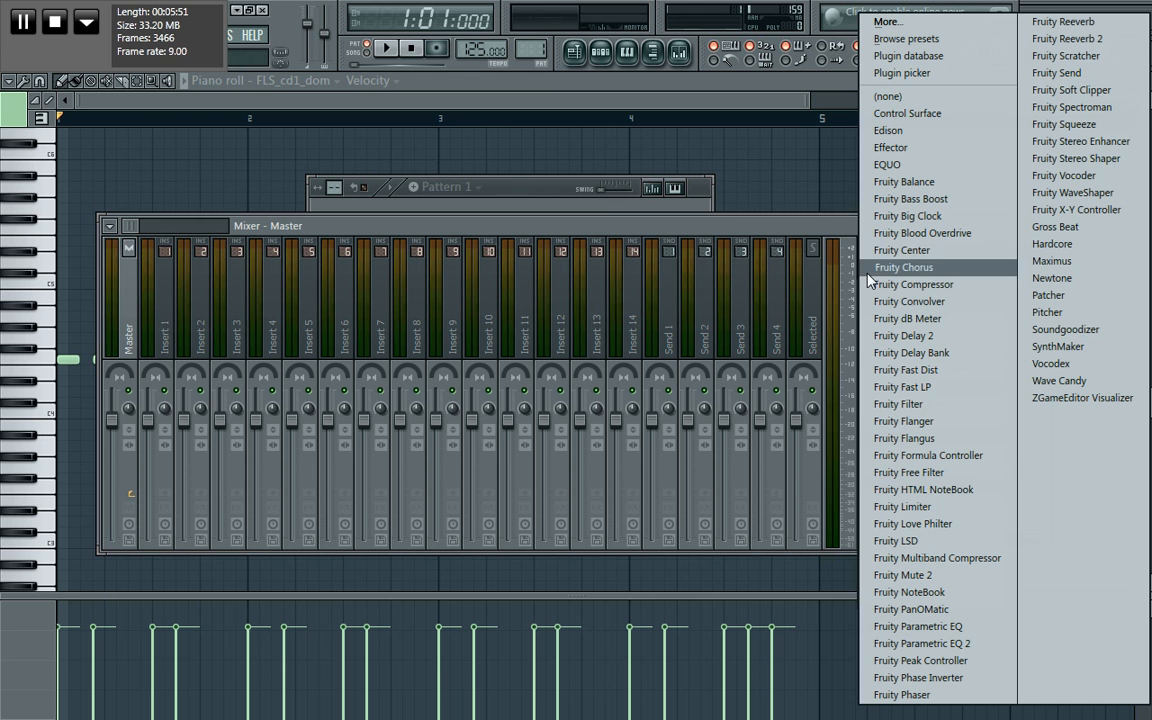
left_click(1062, 38)
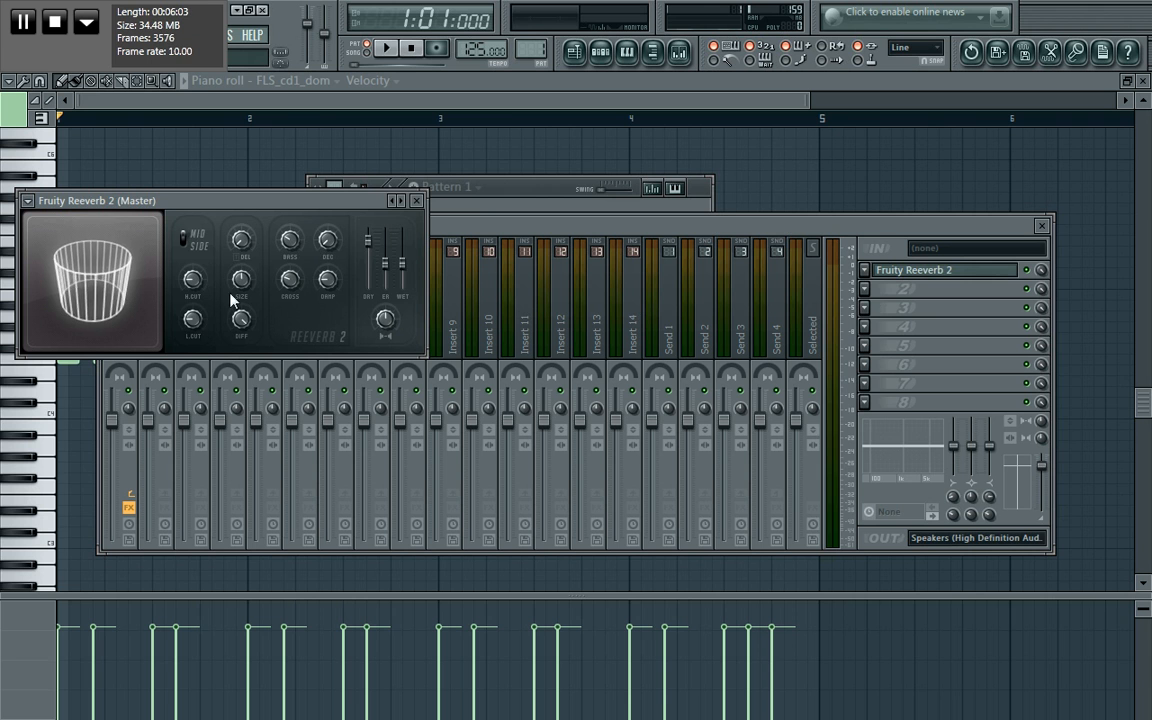
left_click(385, 48)
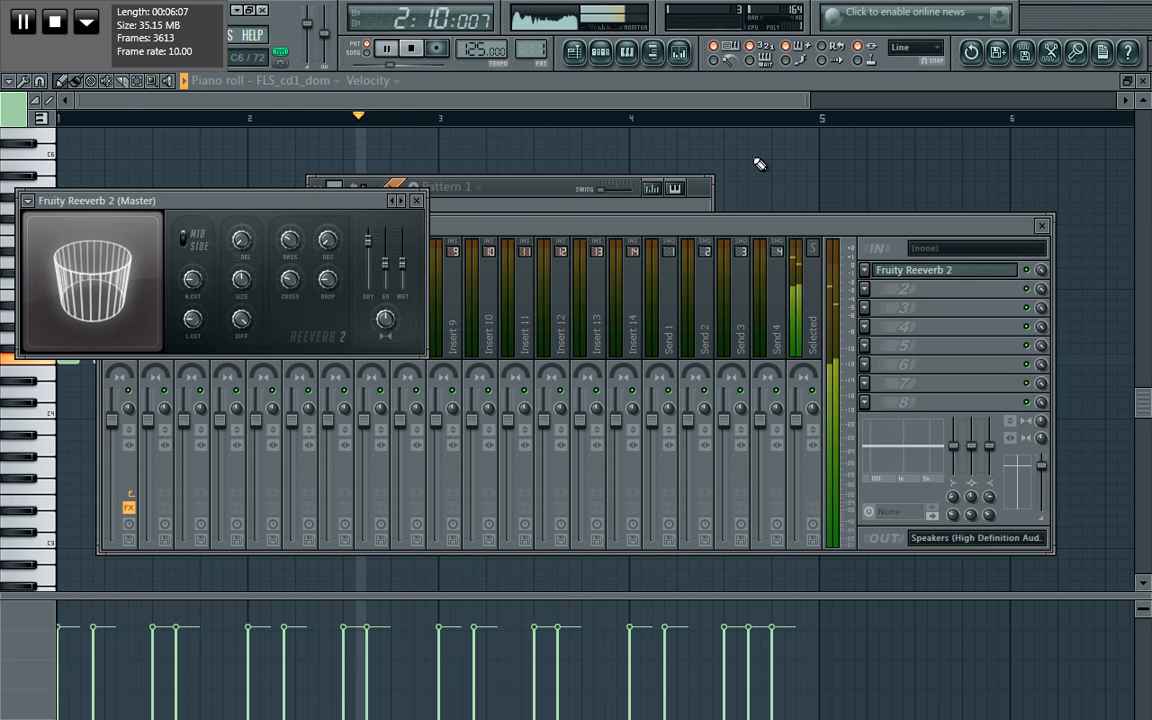
Step: Add Fruity Limiter to the Master track's second effect slot, lower its ceiling slightly and close its window
left_click(866, 300)
left_click(865, 291)
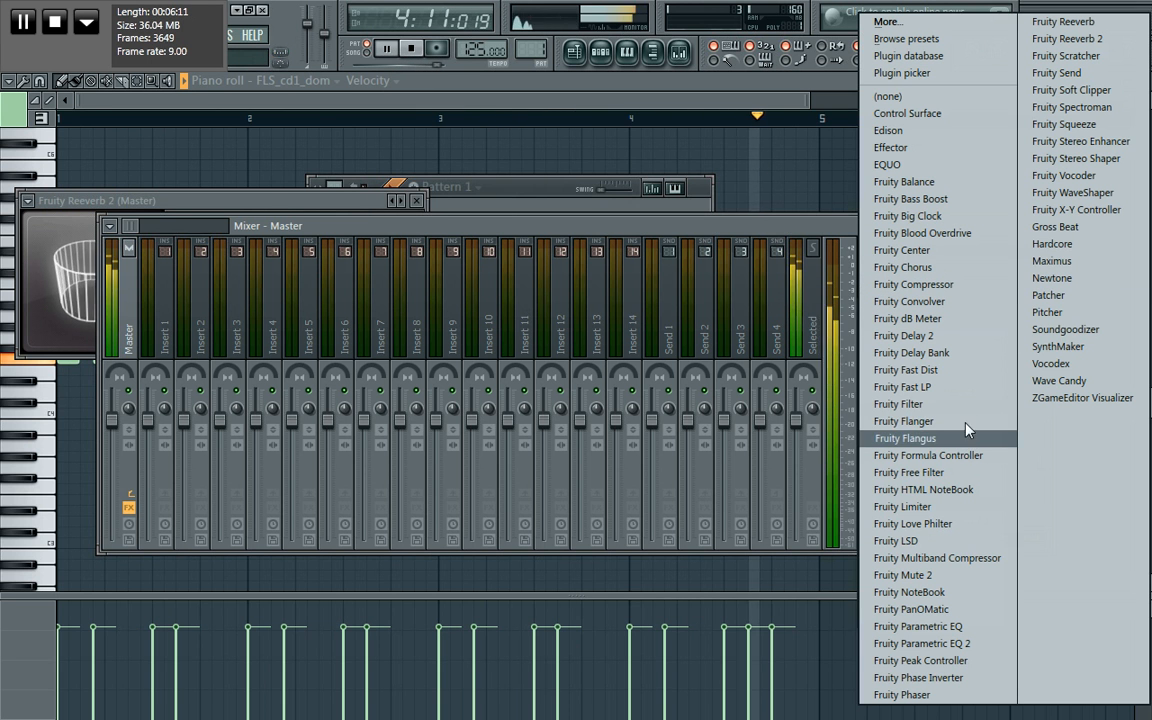
left_click(903, 507)
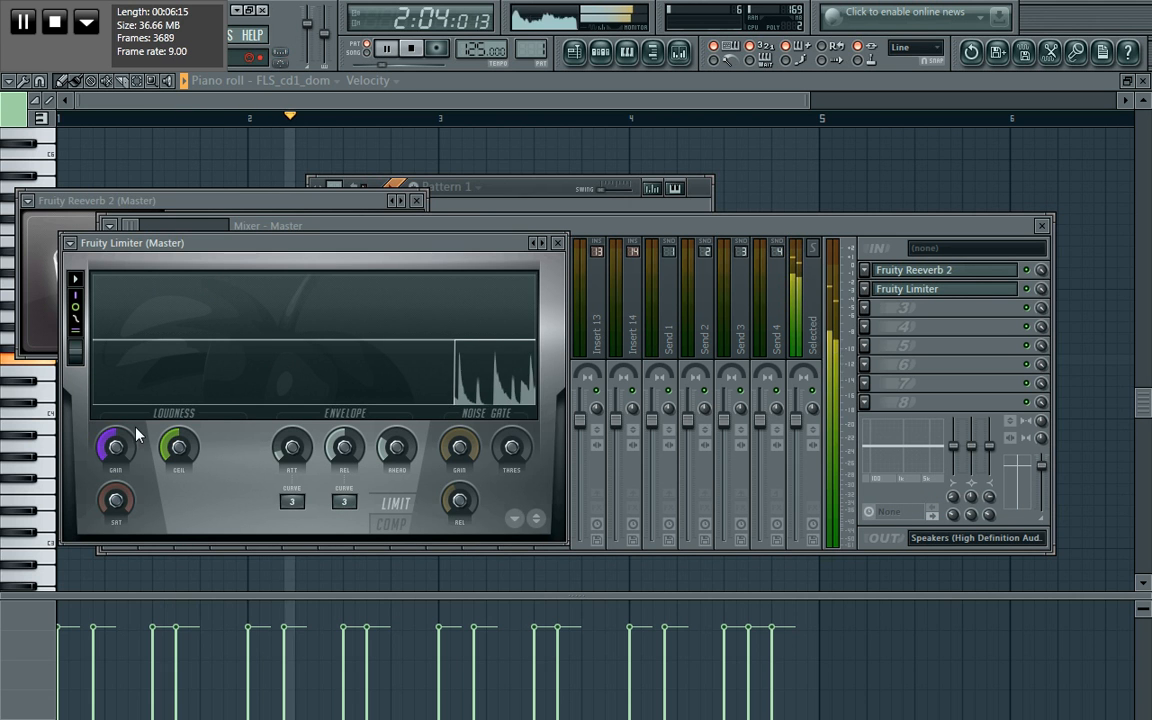
left_click_drag(180, 456, 180, 468)
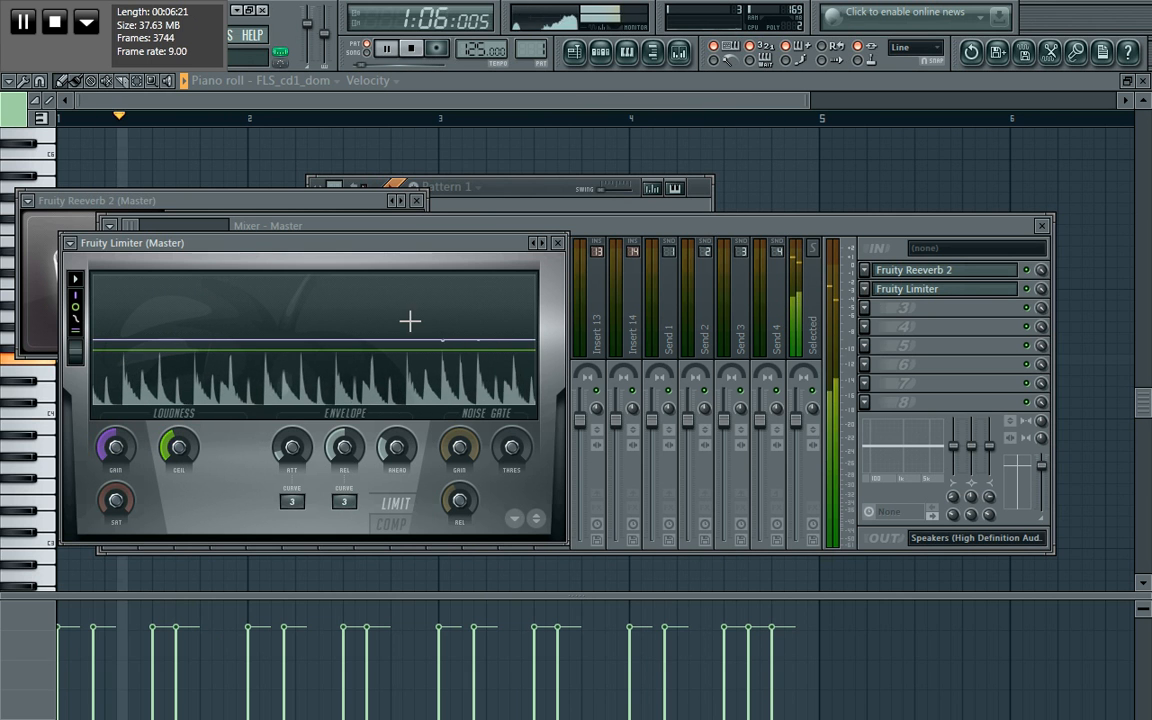
left_click(557, 243)
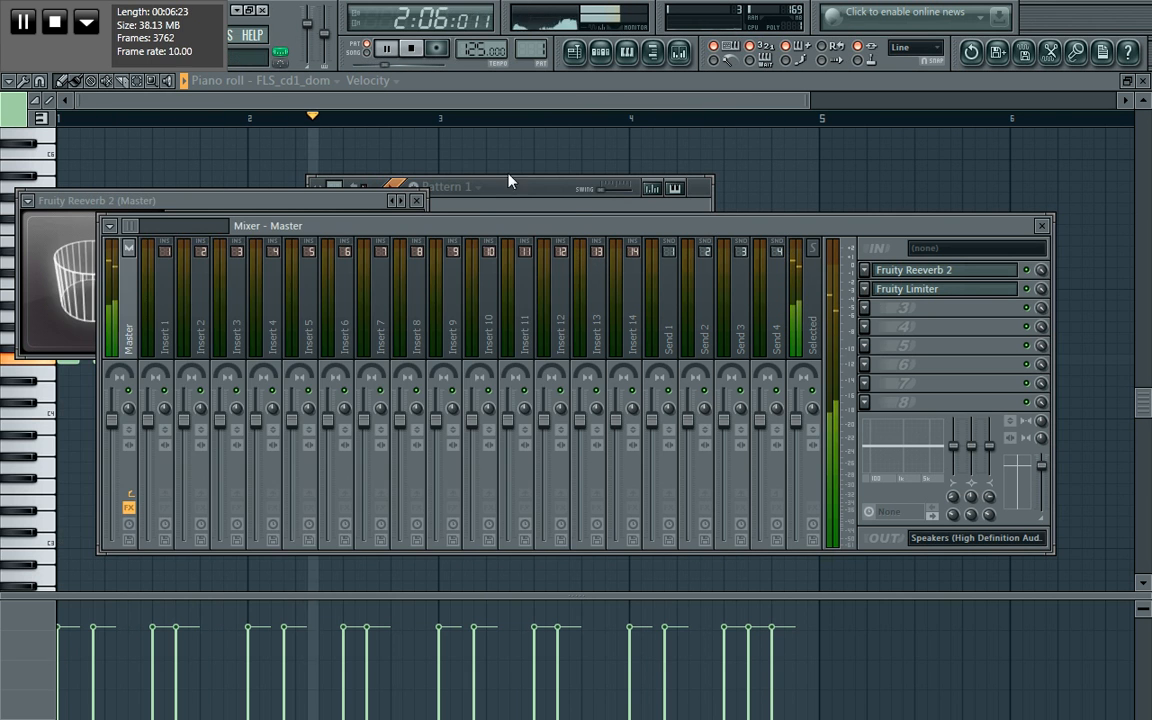
Step: Stop the pattern and close the mixer and Fruity Reeverb 2 windows
left_click(411, 49)
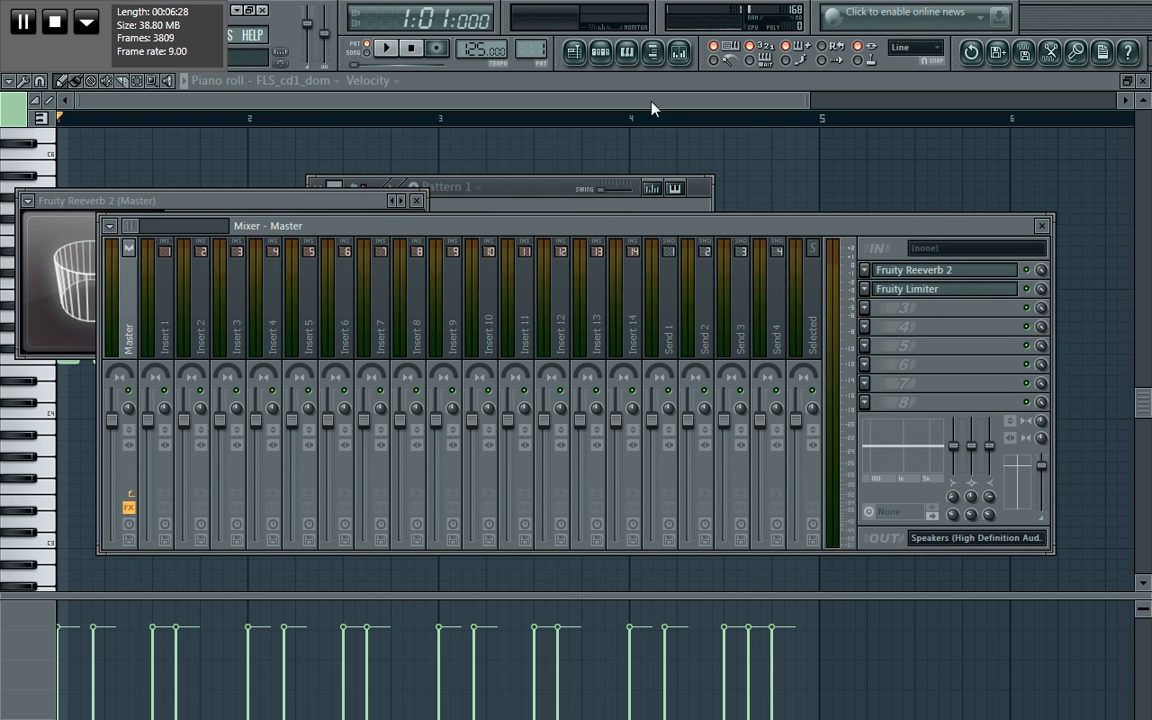
left_click(685, 55)
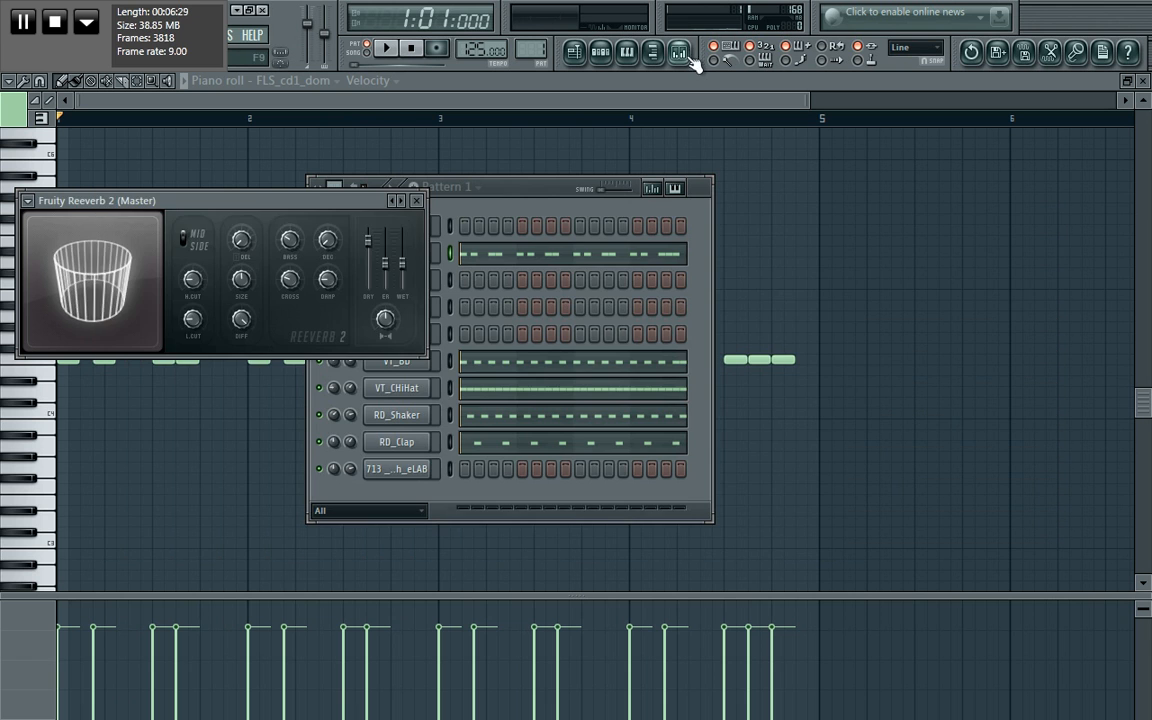
left_click(418, 201)
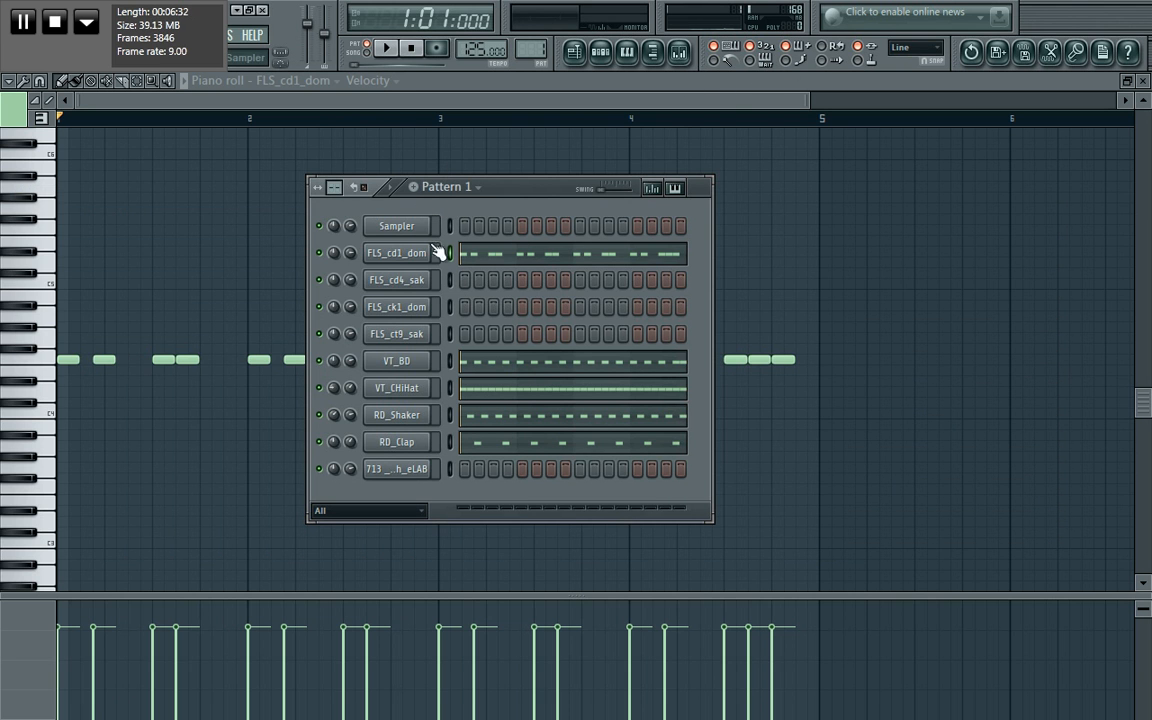
Step: Bring the step sequencer back over the piano roll and move it off the notes of the first three bars
left_click(450, 104)
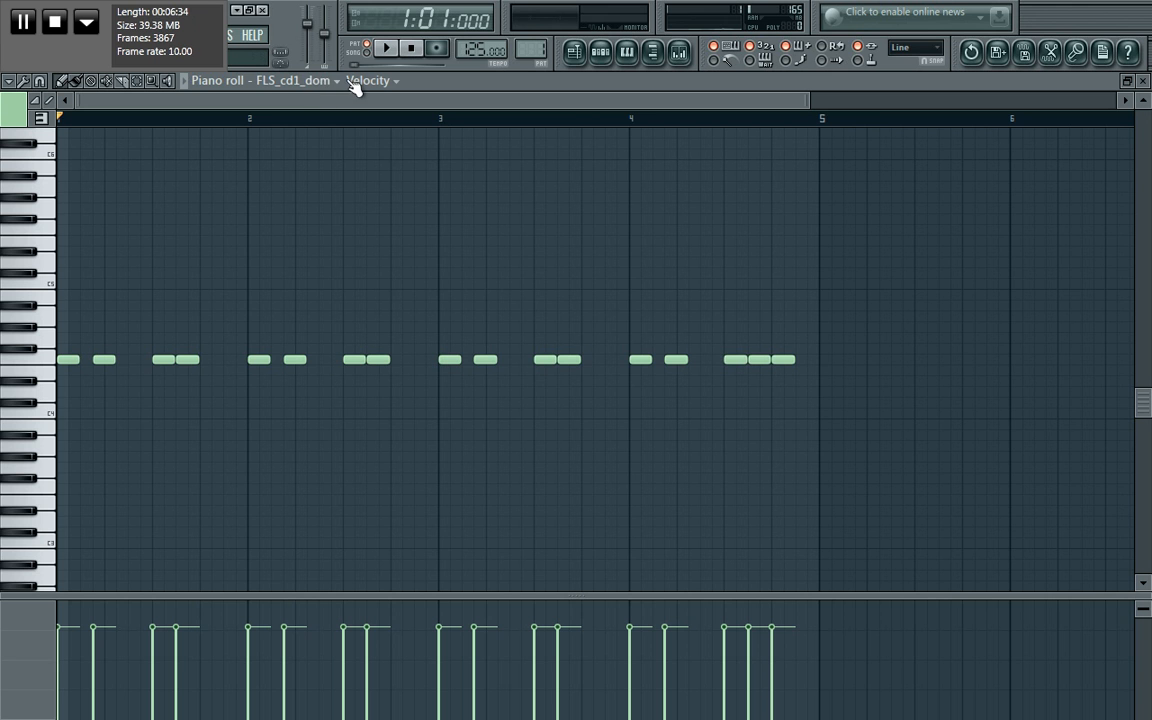
left_click(601, 53)
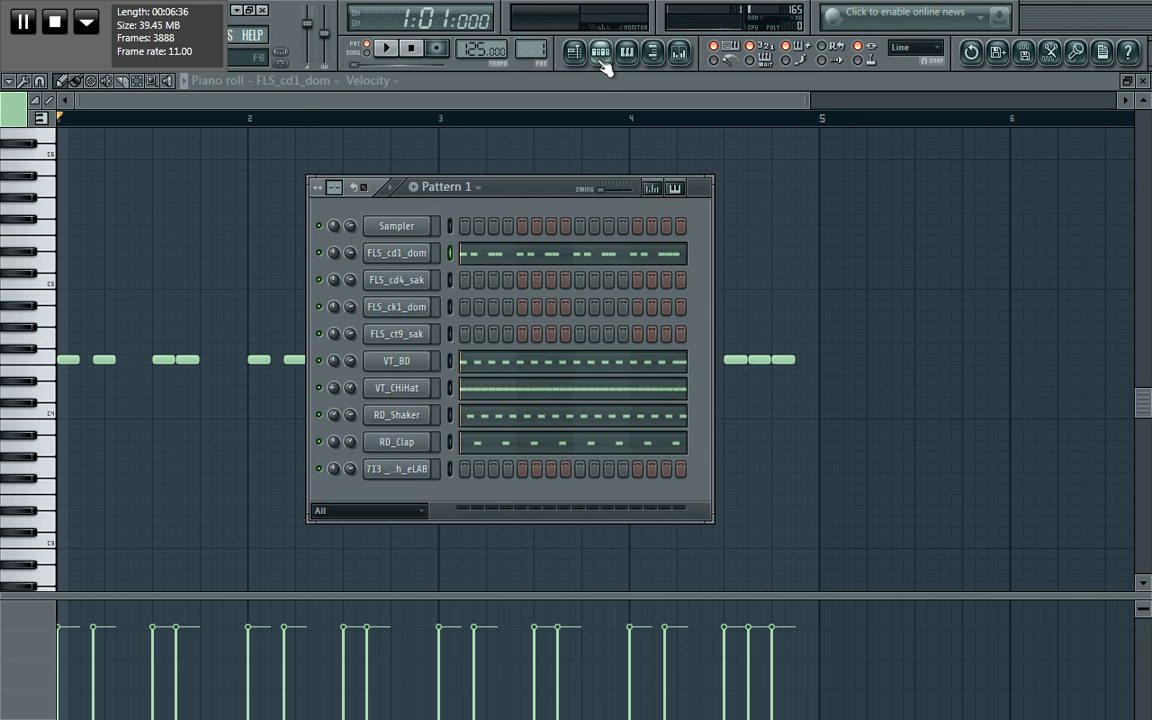
left_click_drag(500, 193, 717, 350)
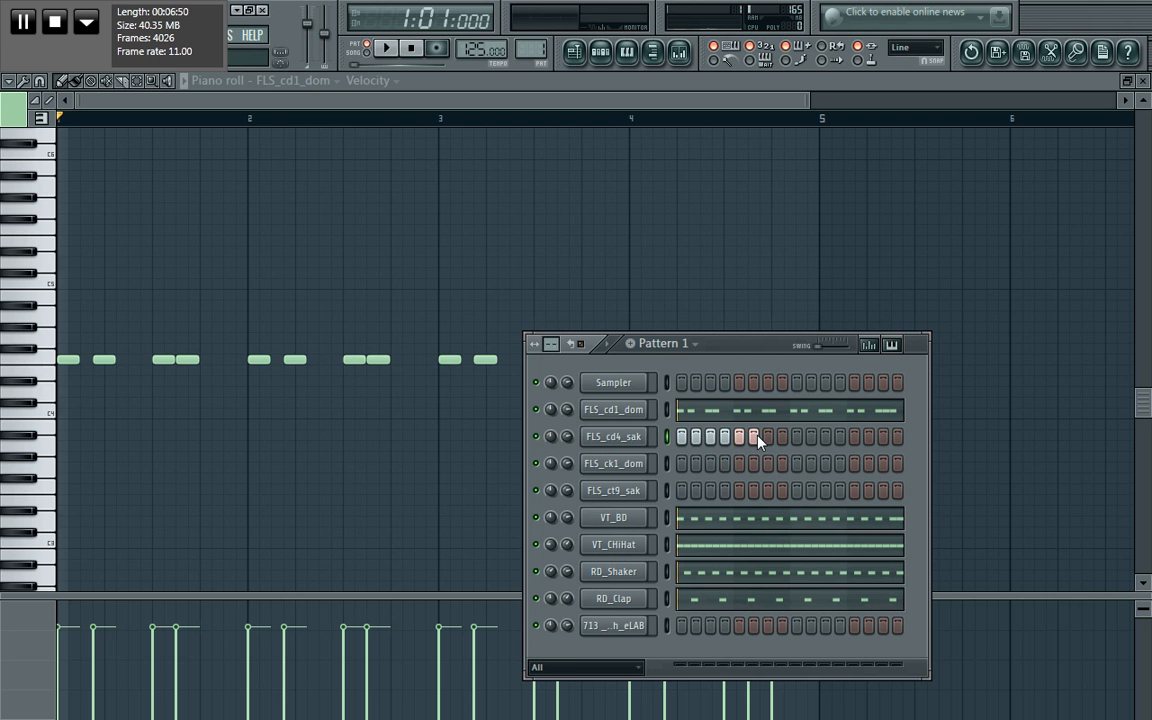
Step: Clear the filled steps on the FLS_cd4_sak channel, listening to the pattern briefly before stopping it
key("space")
left_click_drag(757, 436, 674, 445)
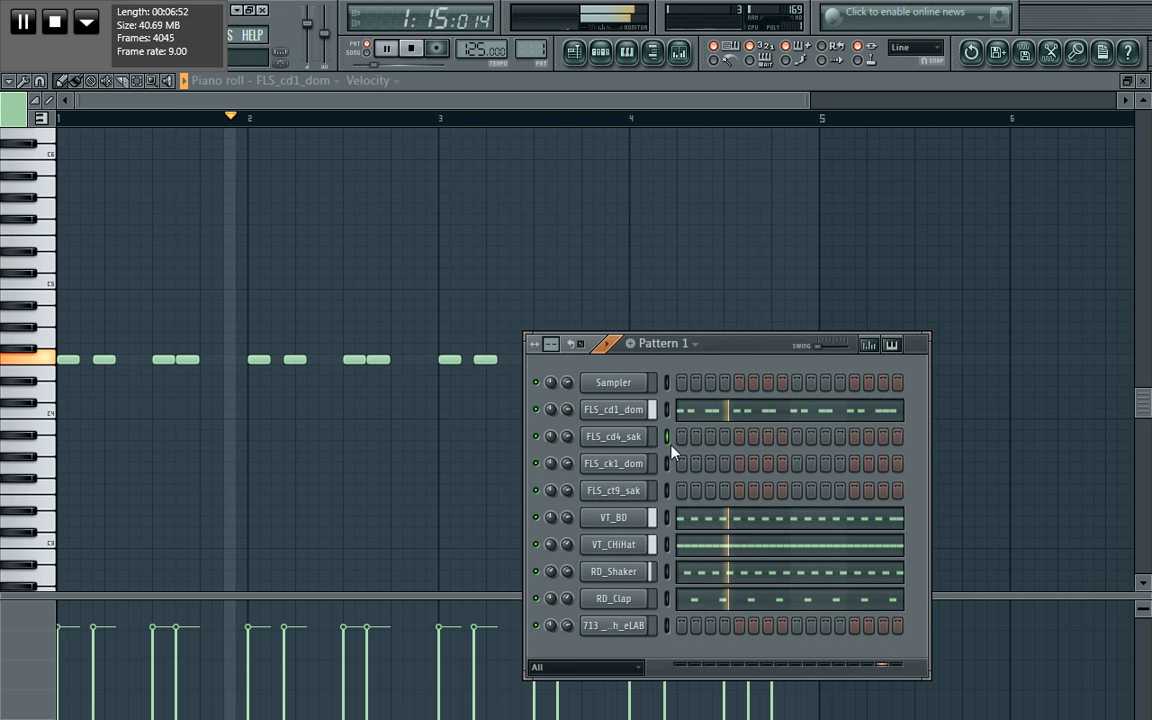
key("space")
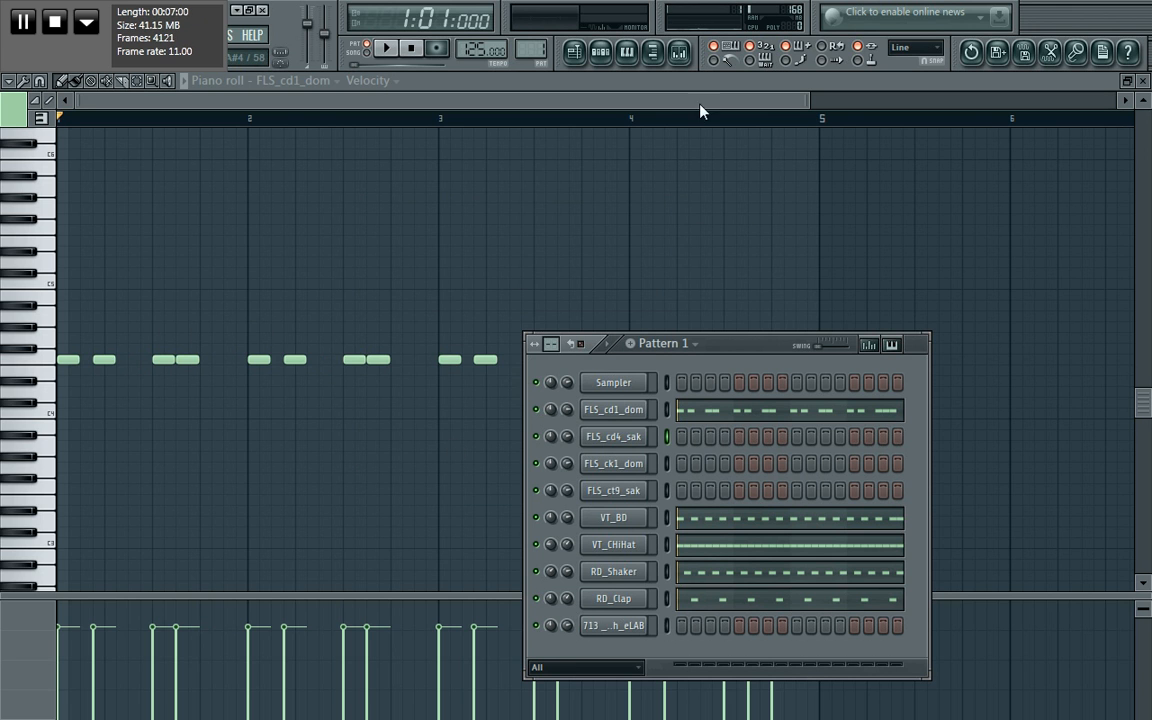
Step: Start playing the pattern and switch the piano roll to the FLS_cd4_sak channel
left_click_drag(802, 101, 717, 100)
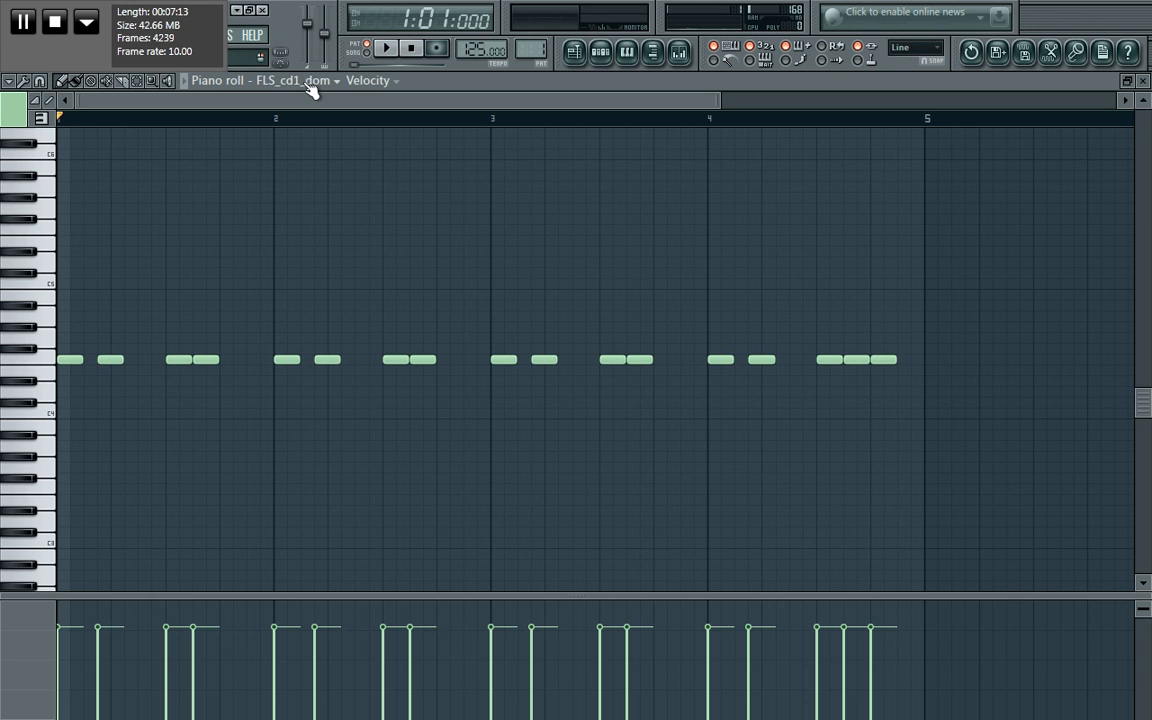
left_click(306, 86)
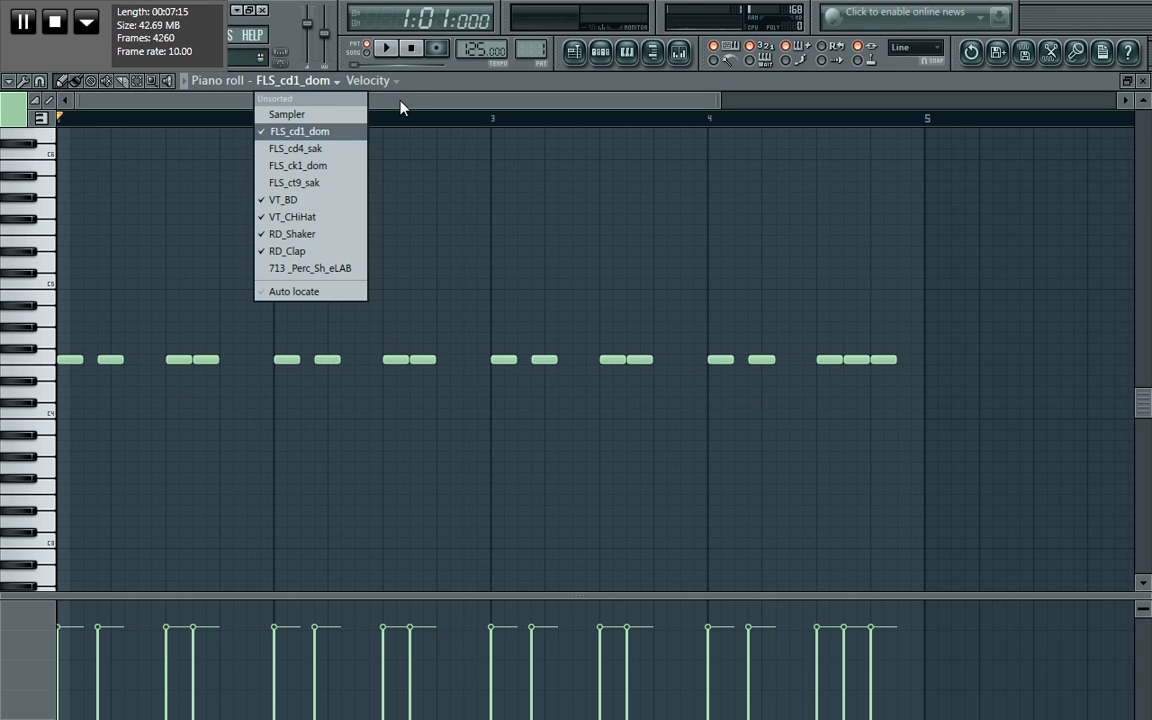
left_click(388, 48)
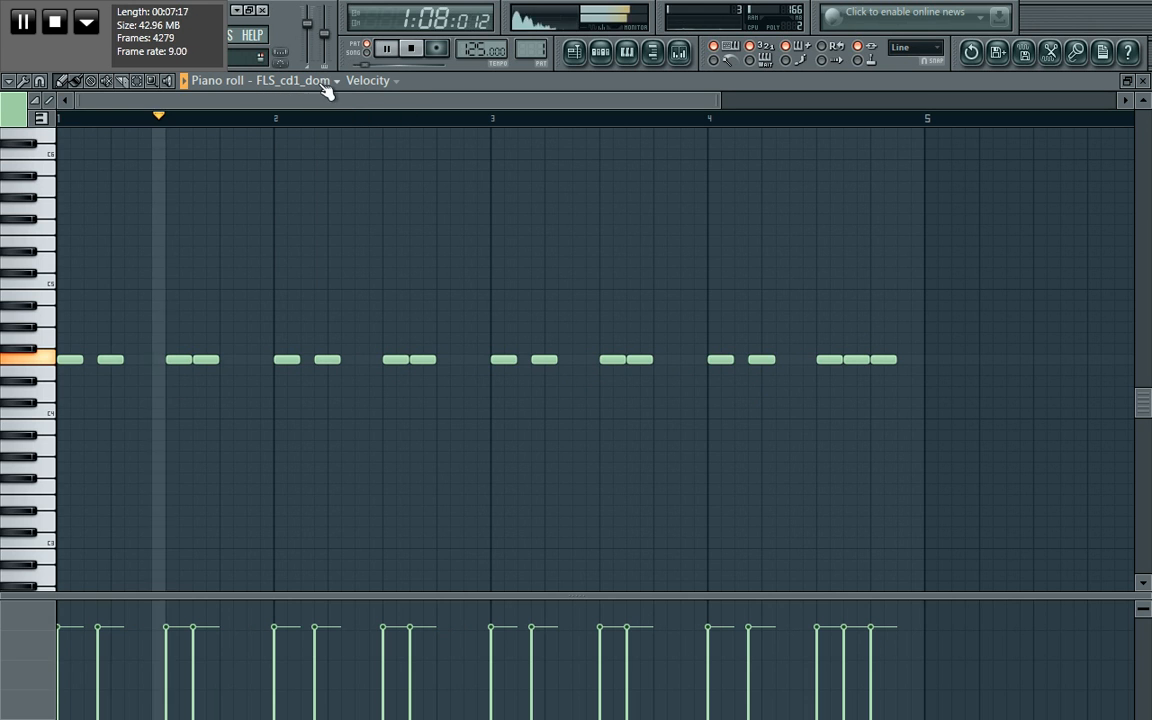
left_click(290, 80)
left_click(295, 148)
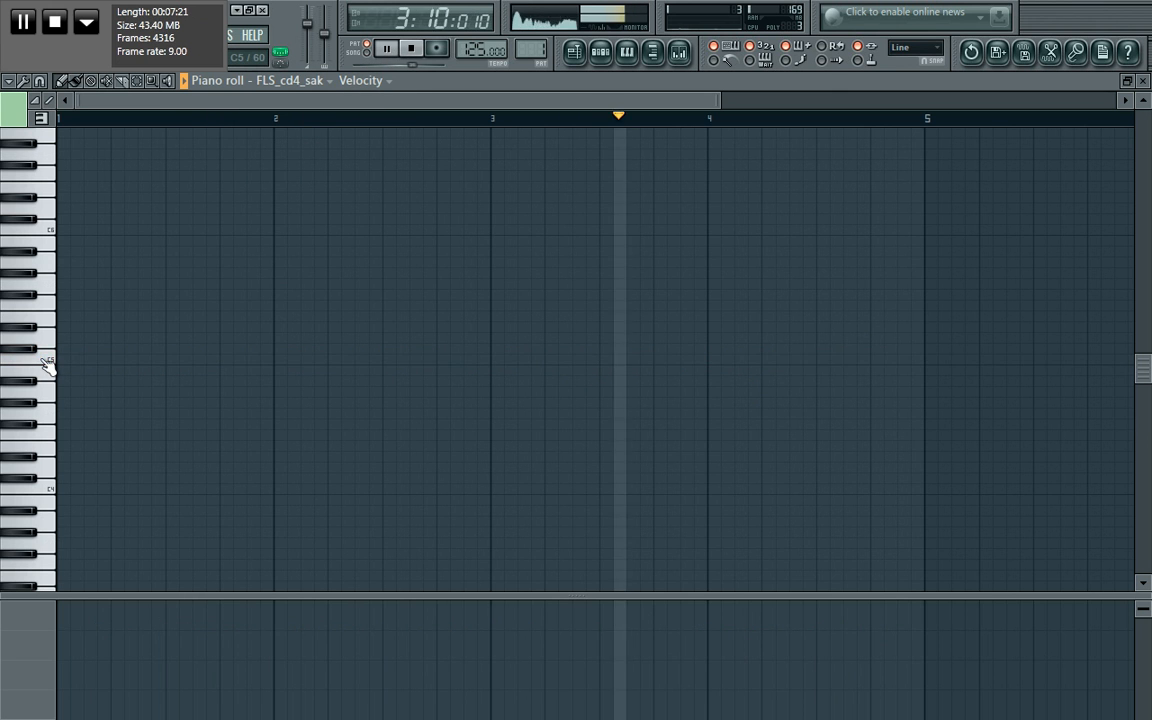
Step: Place C5 notes for FLS_cd4_sak on steps 7 and 15 of all four bars, plus one on step 12 of bar 4
left_click(148, 358)
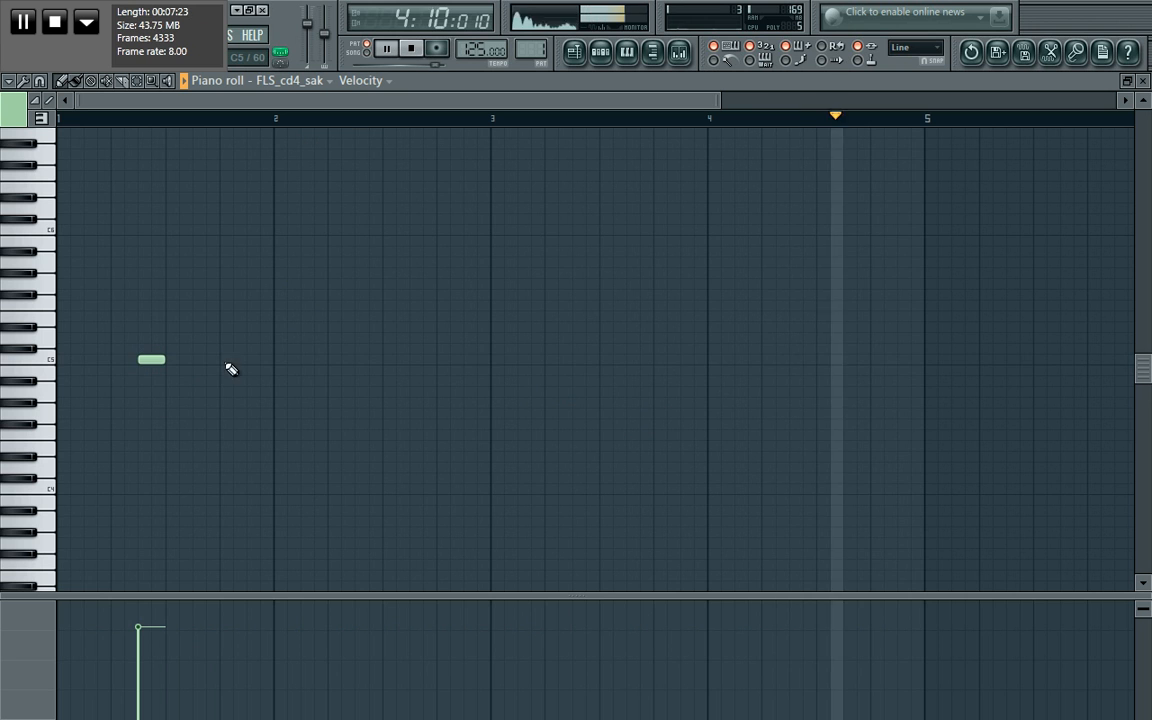
left_click(258, 361)
left_click(364, 360)
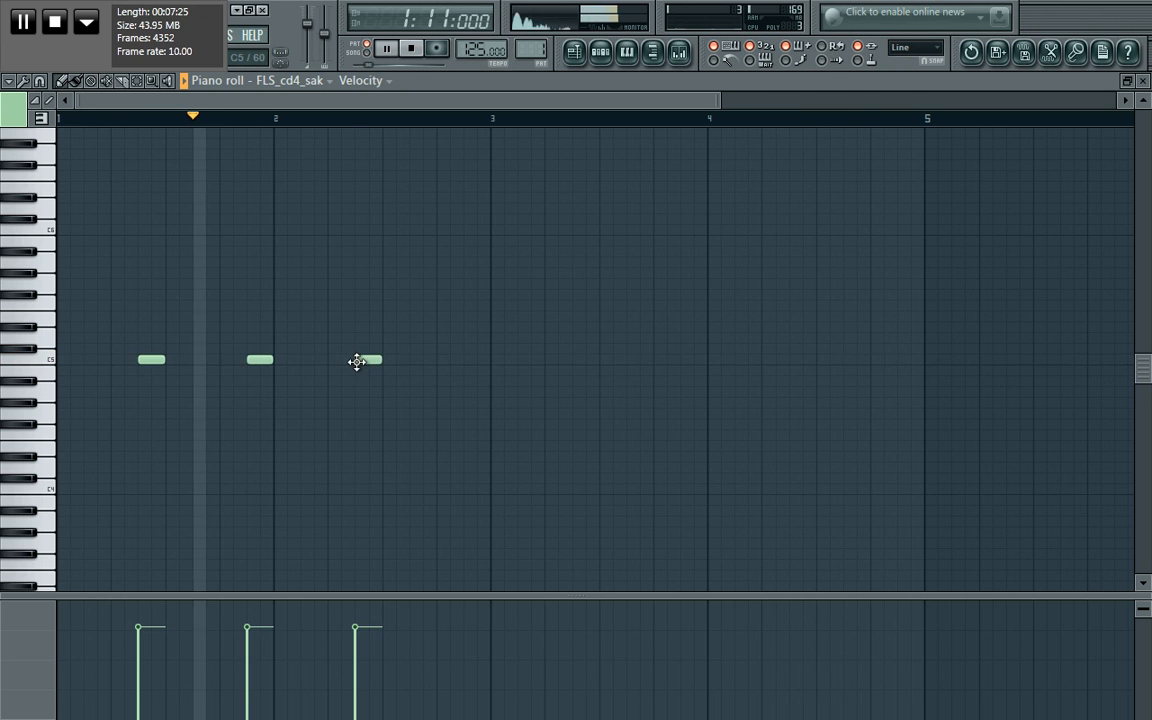
left_click(472, 362)
left_click(582, 362)
left_click(690, 360)
left_click(802, 360)
left_click(899, 360)
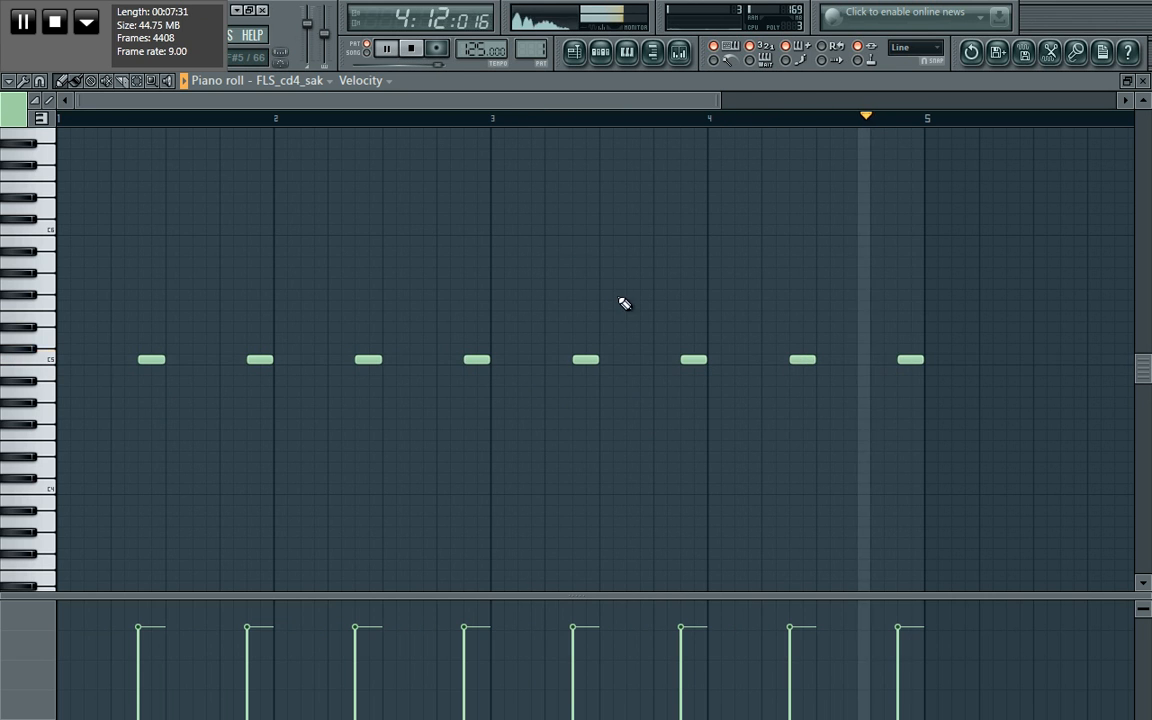
left_click(866, 361)
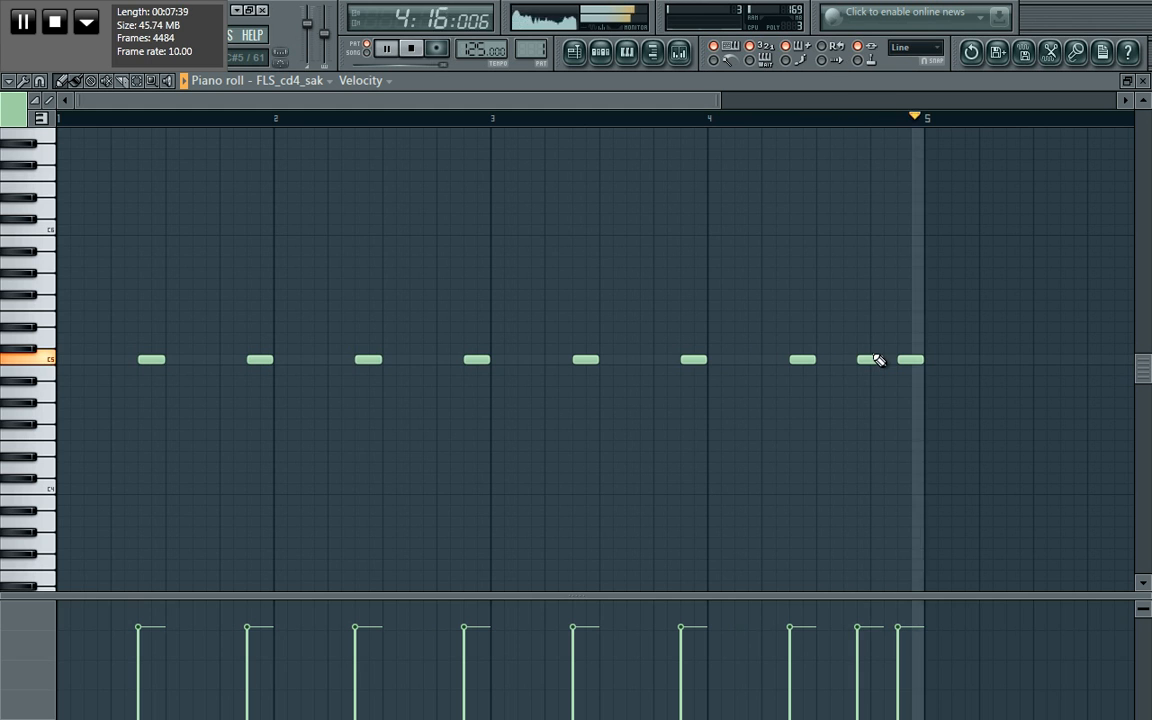
Step: Switch the piano roll to FLS_ck1_dom and place C5 notes on steps 6 and 14 of all four bars
left_click(320, 84)
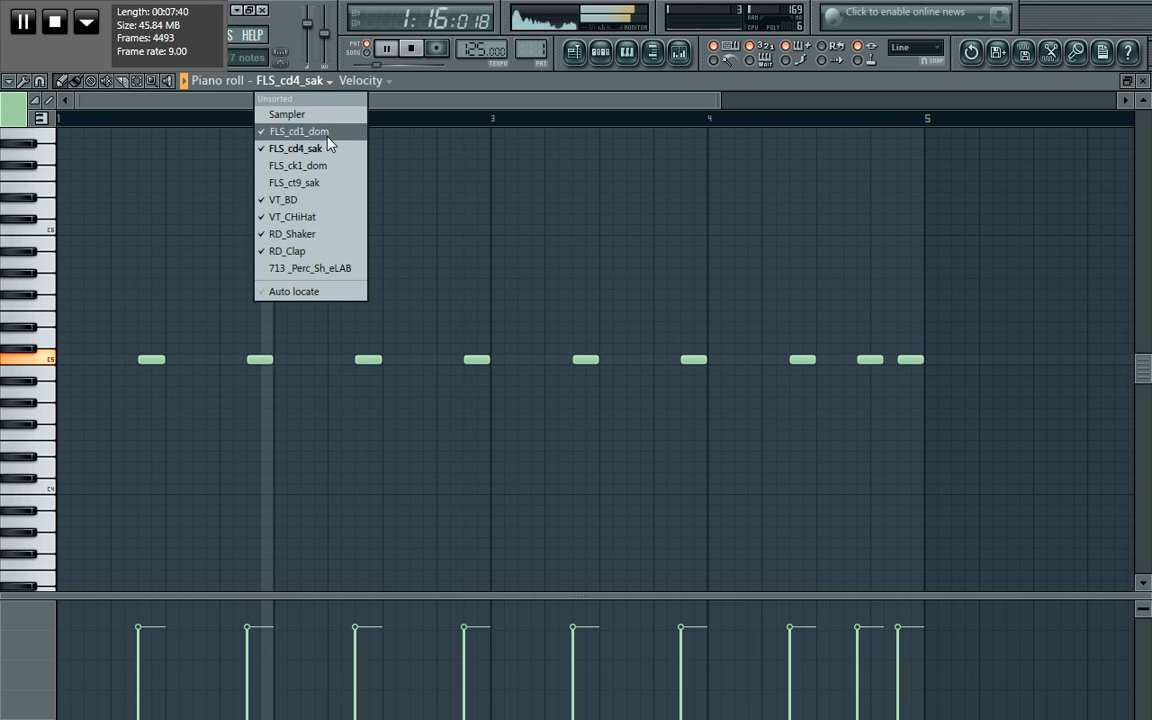
left_click(295, 165)
left_click(50, 361)
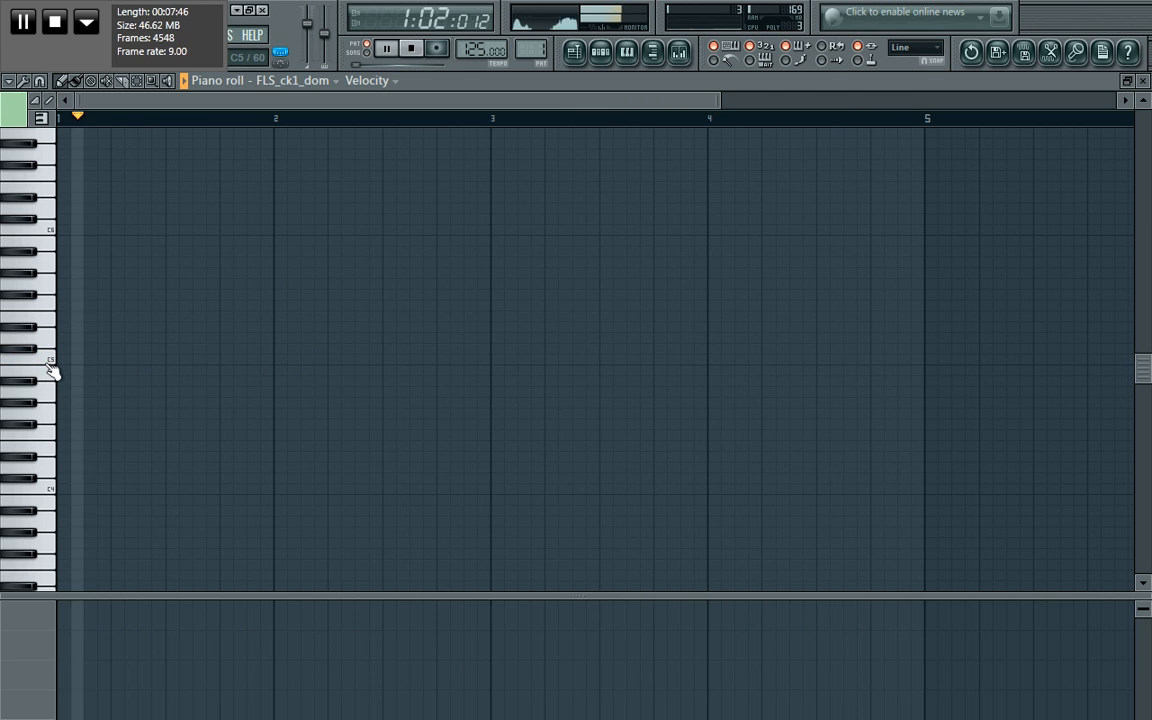
left_click(125, 362)
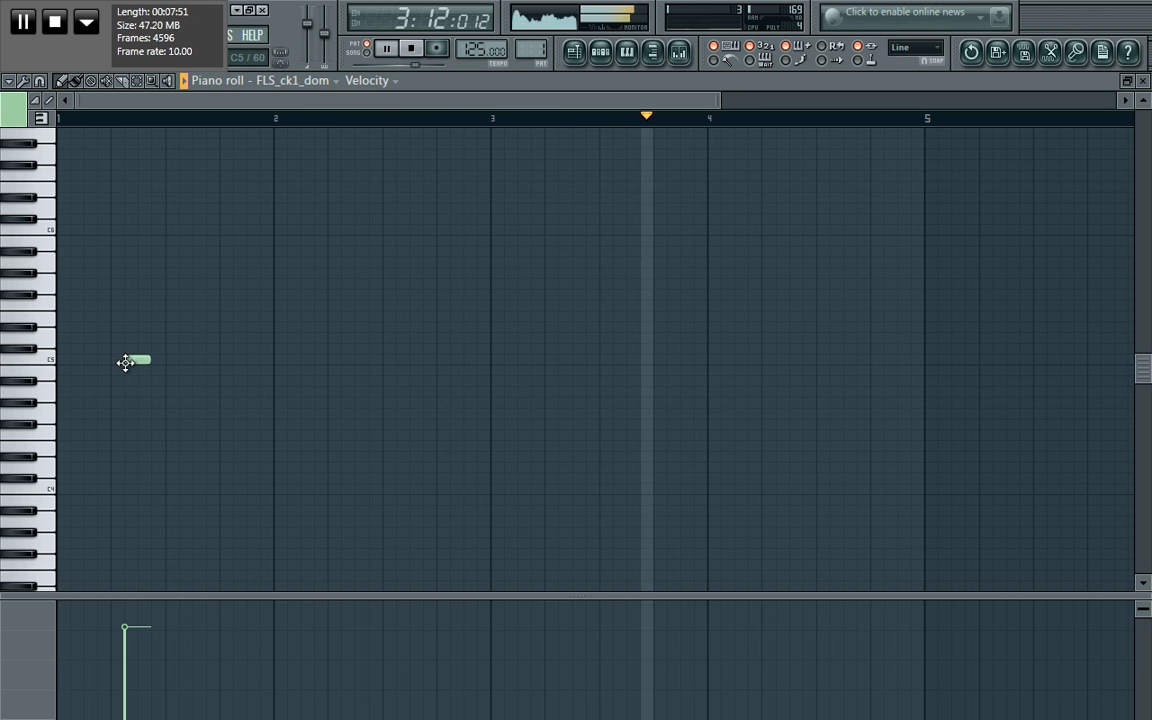
left_click(236, 360)
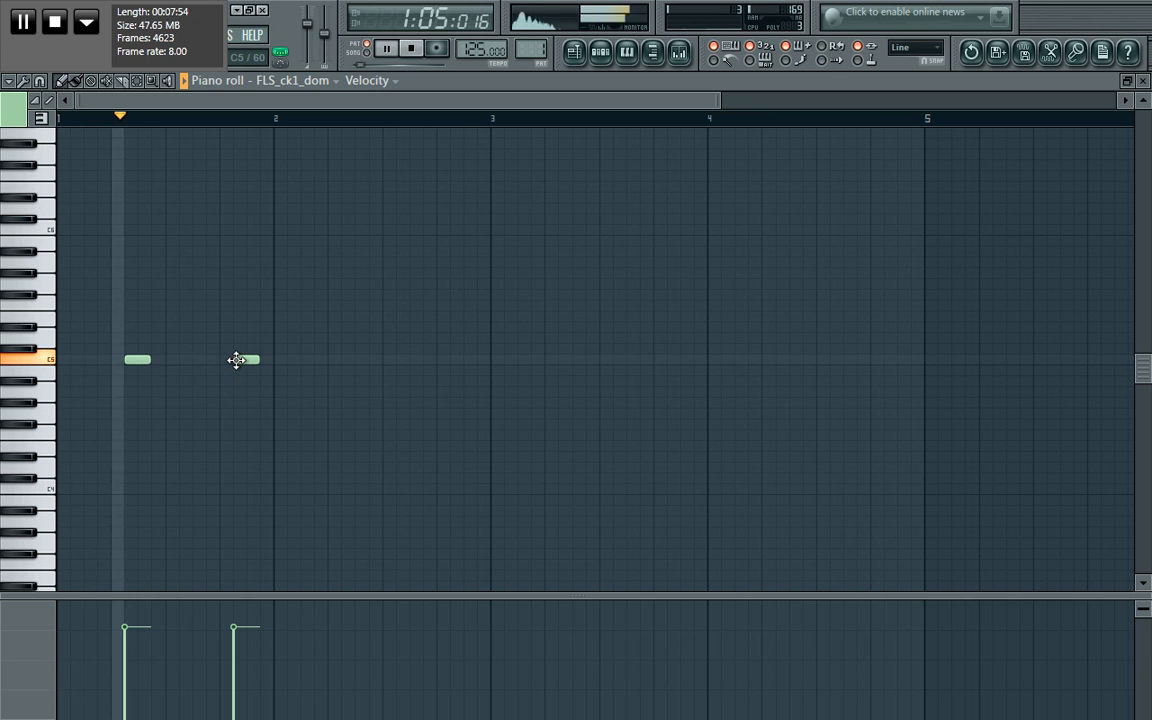
left_click(344, 360)
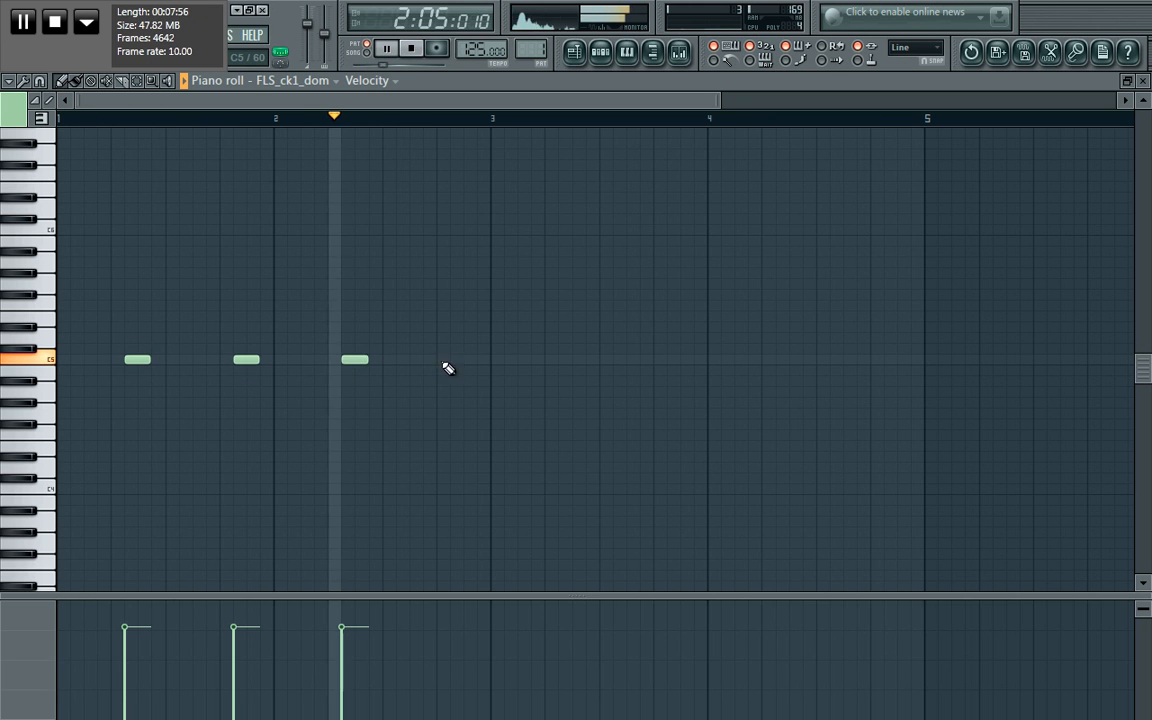
left_click(452, 362)
left_click(561, 362)
left_click(670, 362)
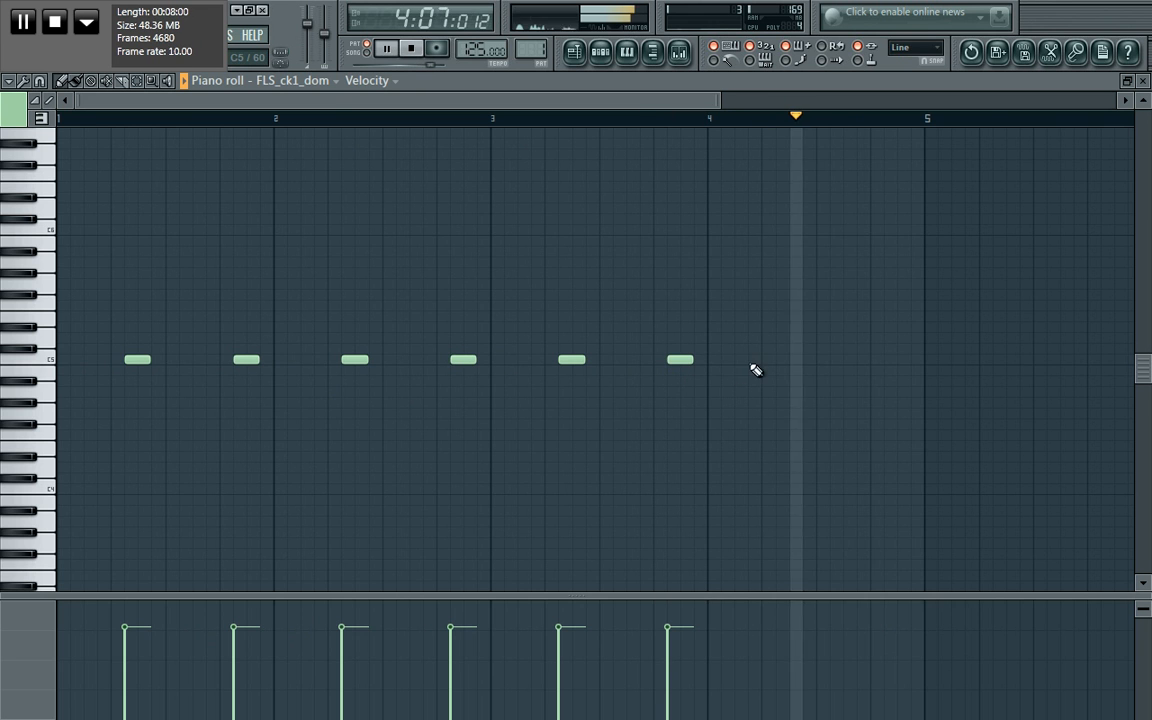
left_click(783, 362)
left_click(889, 363)
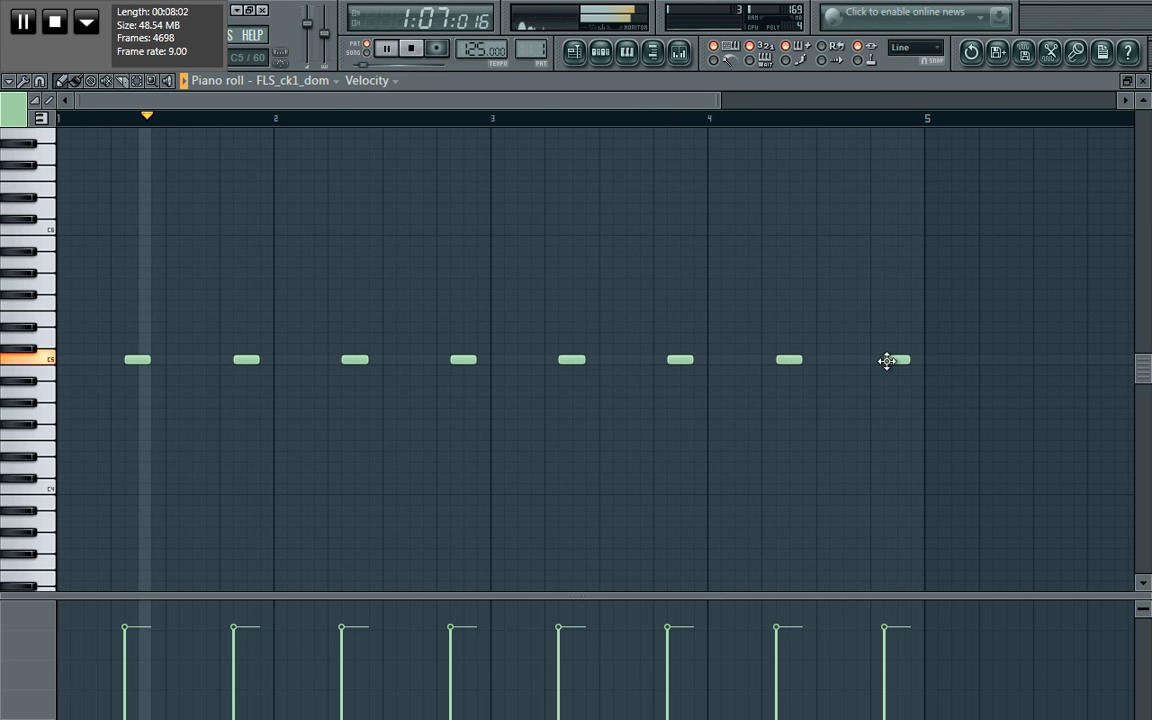
Step: Inspect the channel settings of FLS_ck1_dom and FLS_cd4_sak from the step sequencer, then return to the piano roll
left_click(601, 53)
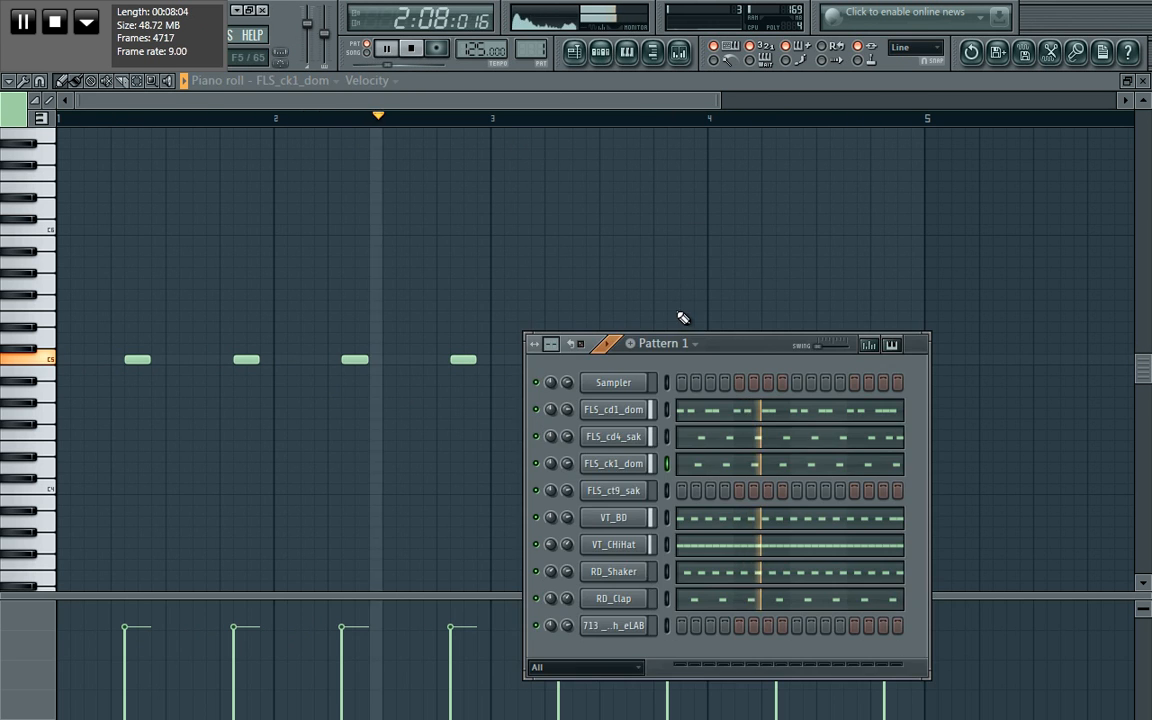
left_click(626, 461)
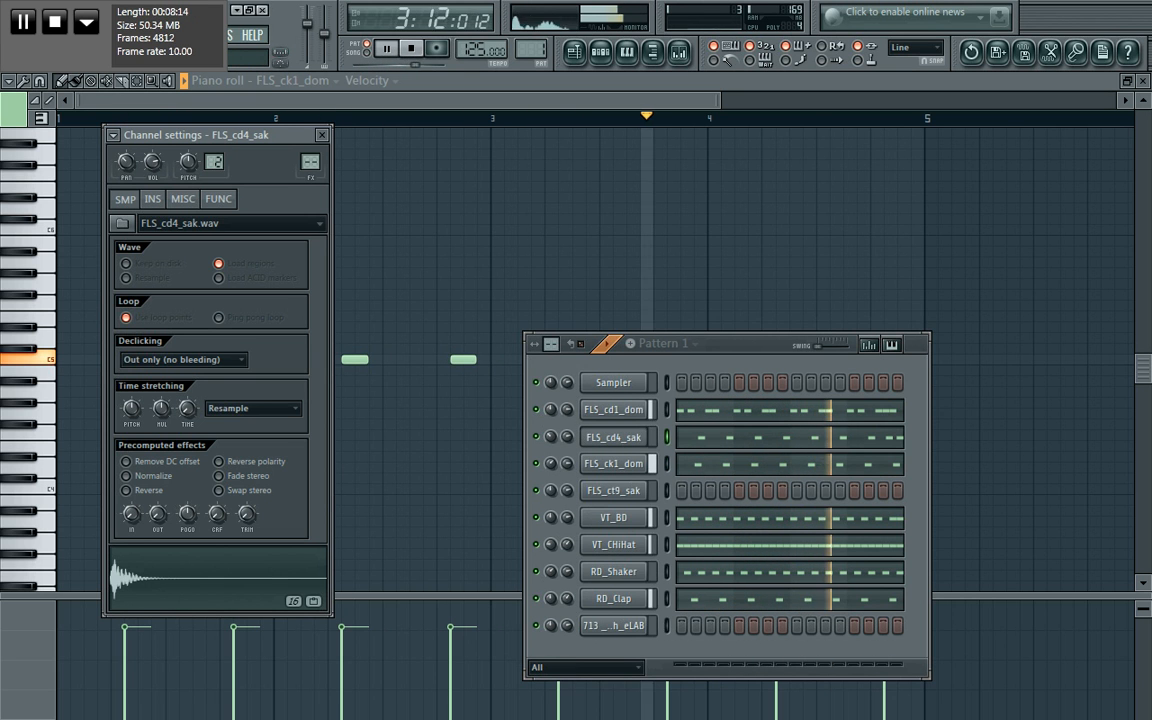
left_click(287, 92)
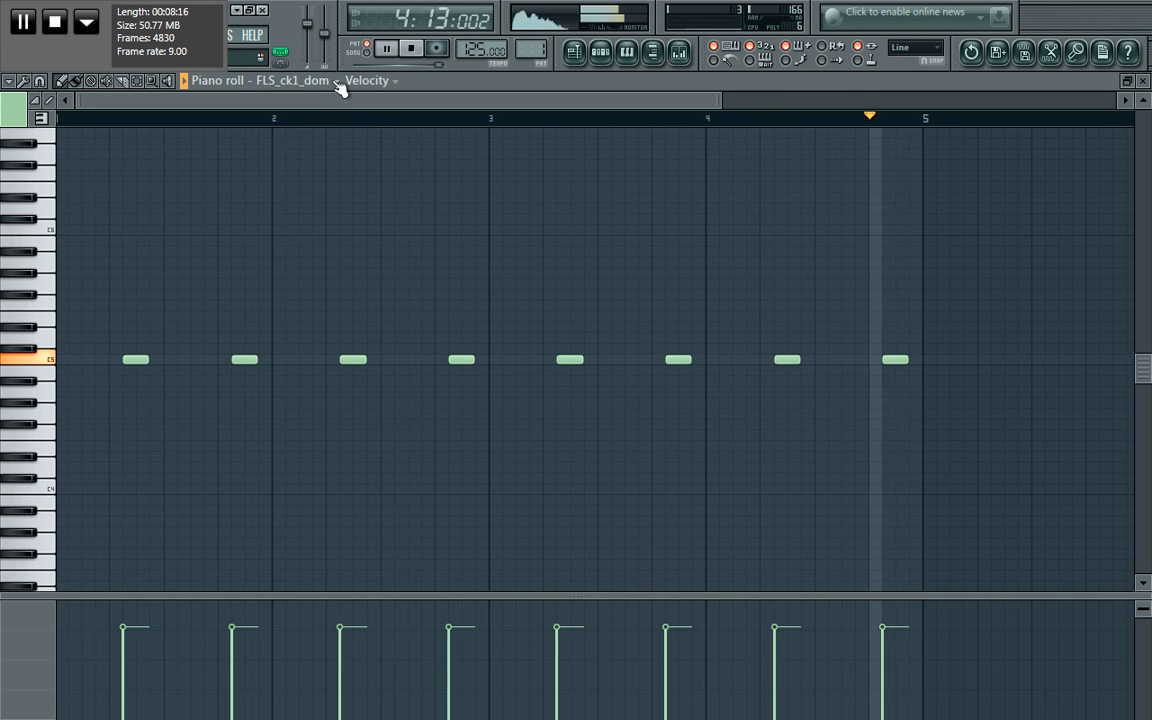
Step: Switch the piano roll to FLS_ct9_sak and place C5 notes on steps 1, 4, 8, 11 and 13 of bar 1
left_click(336, 82)
left_click(322, 187)
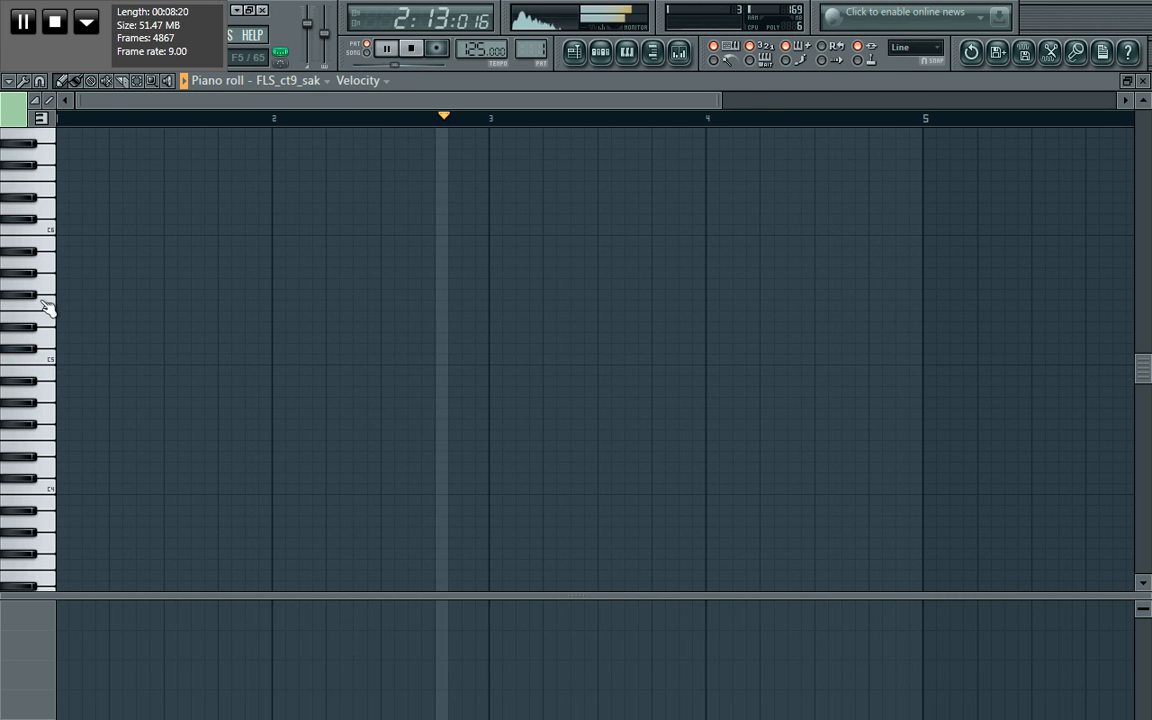
left_click(69, 360)
left_click(98, 361)
left_click(152, 360)
left_click(196, 370)
left_click_drag(199, 369, 200, 362)
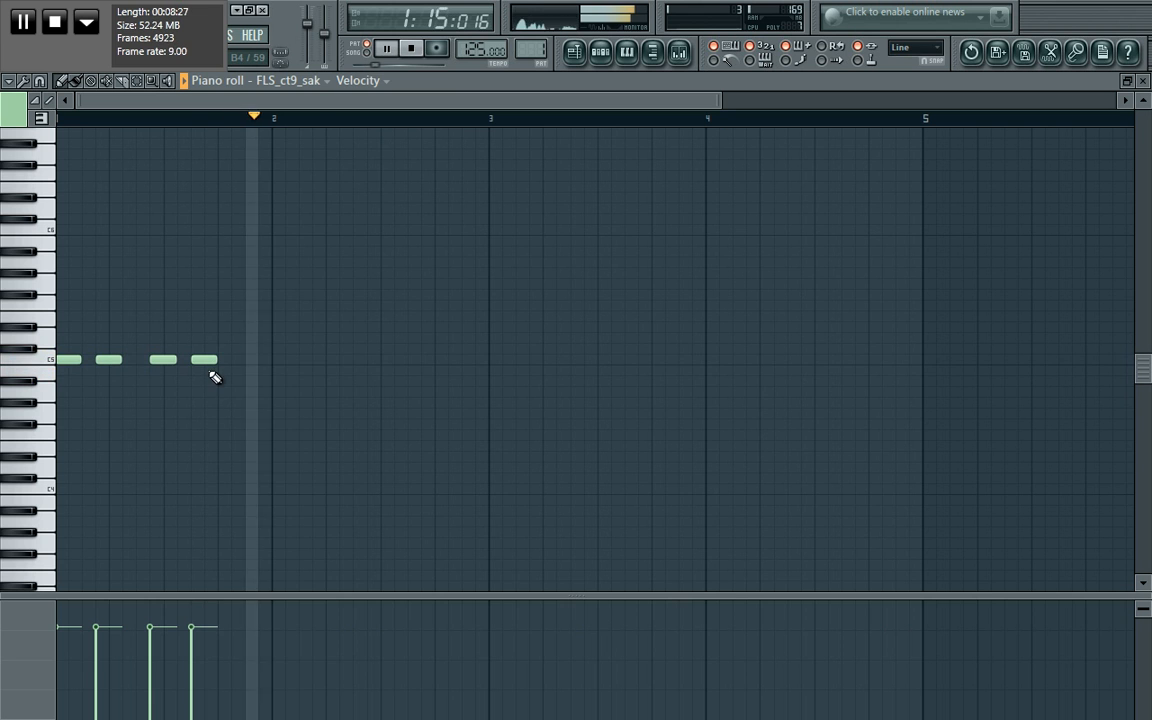
left_click(228, 362)
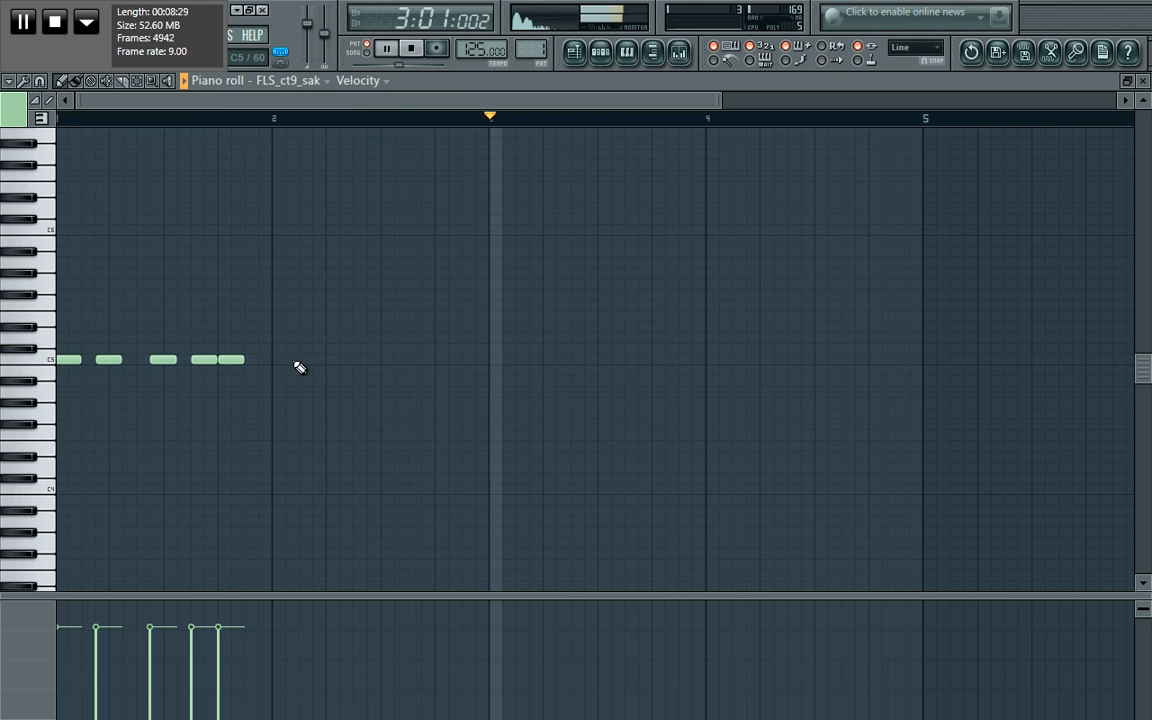
Step: Duplicate the five FLS_ct9_sak notes of bar 1 into bar 2, starting on the bar line
key("ctrl+a")
key("ctrl+b")
key("shift+Left")
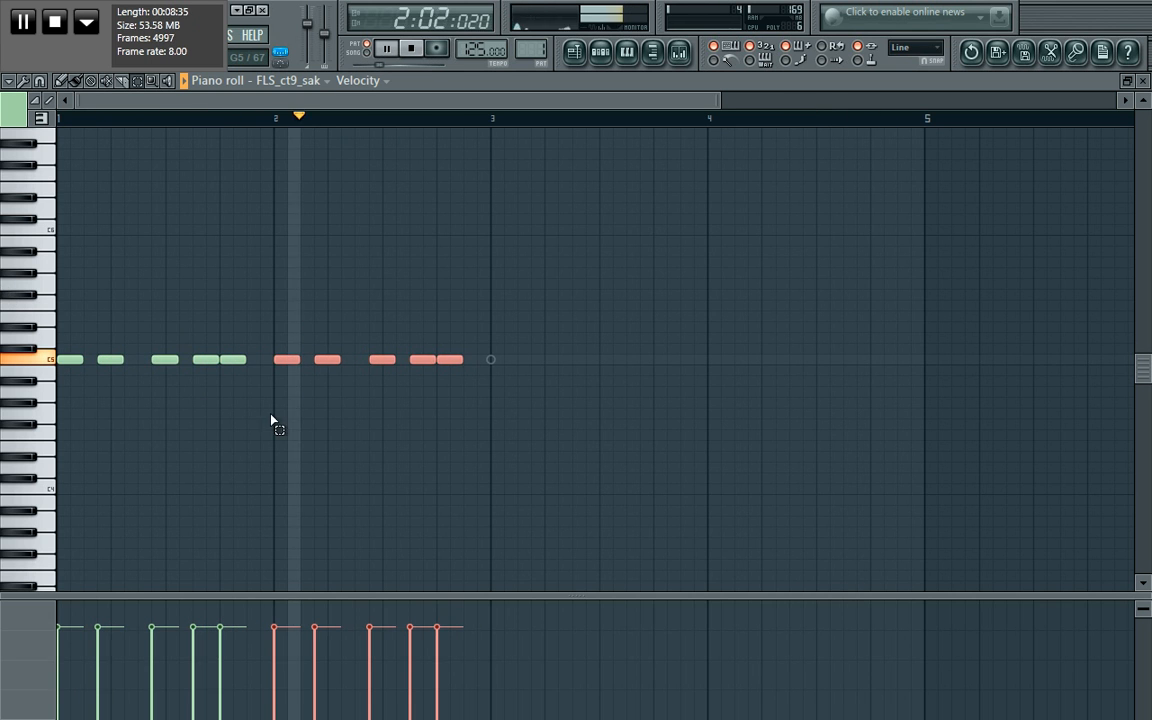
Step: Select the FLS_ct9_sak notes of bars 1 and 2, duplicate them and align the copies with bars 3 and 4
left_click_drag(499, 438, 2, 280)
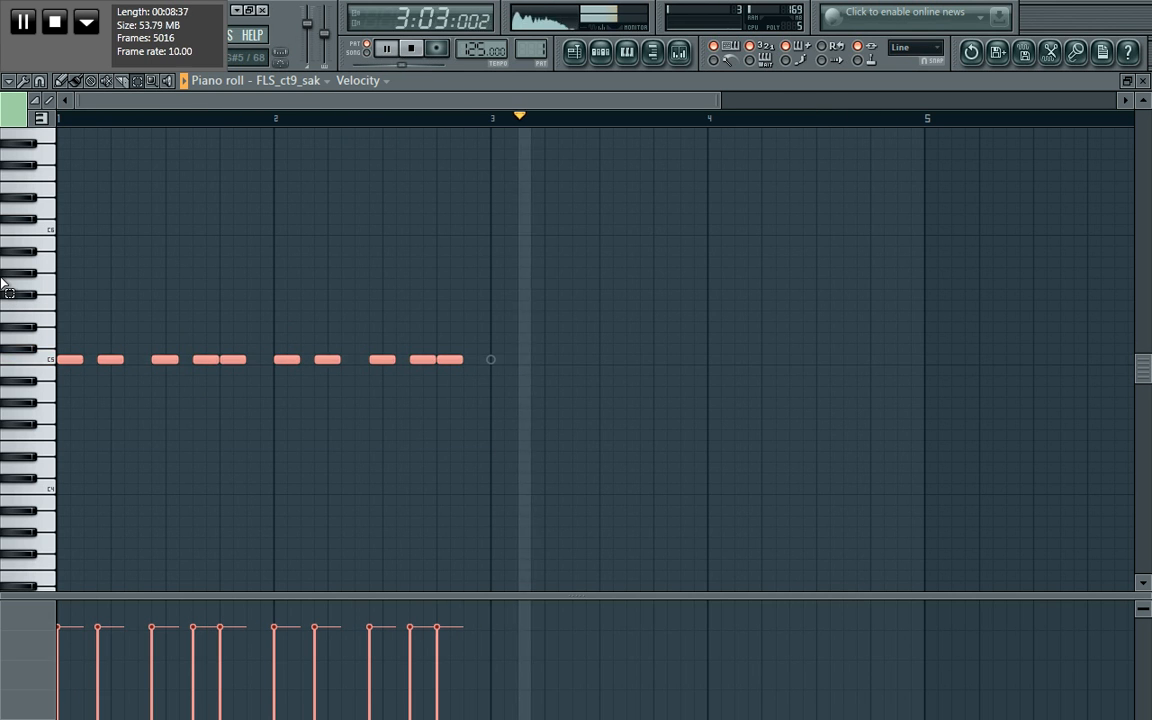
key("ctrl+b")
key("shift+Right")
key("shift+Right")
key("shift+Right")
key("shift+Right")
key("shift+Right")
key("shift+Right")
key("shift+Right")
key("shift+Right")
key("shift+Right")
key("shift+Right")
key("shift+Right")
key("shift+Right")
key("shift+Right")
key("shift+Right")
key("shift+Right")
key("shift+Right")
key("shift+Right")
key("shift+Right")
key("shift+Right")
key("shift+Right")
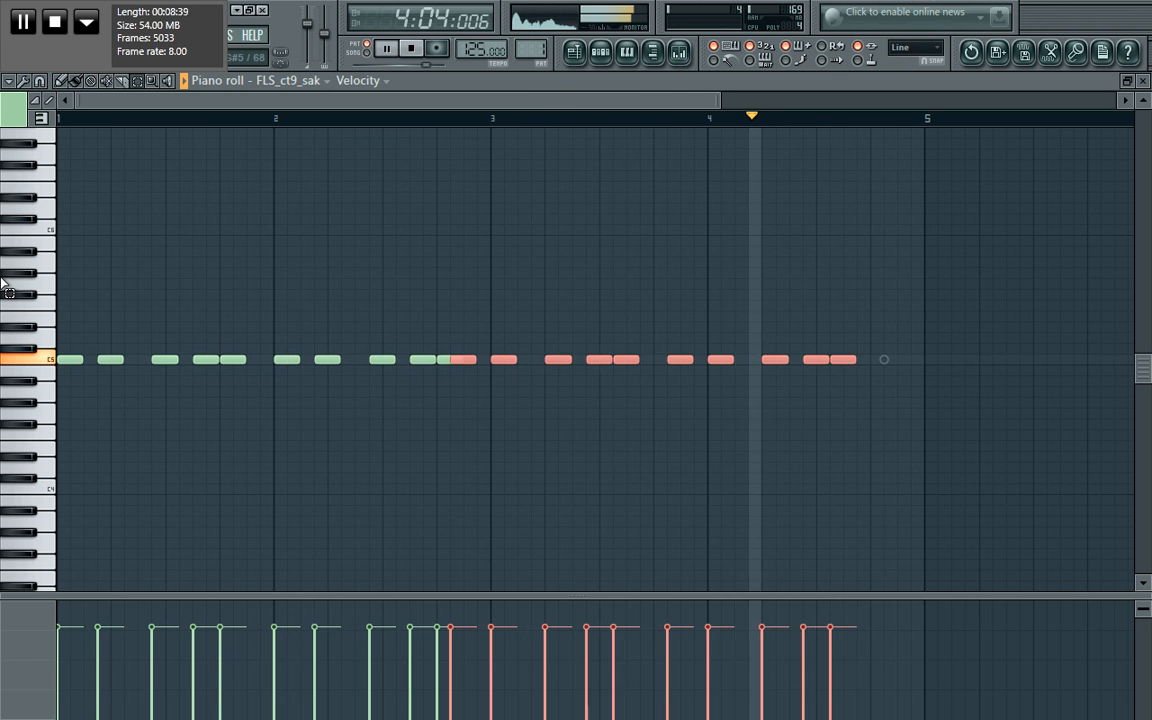
key("shift+Left")
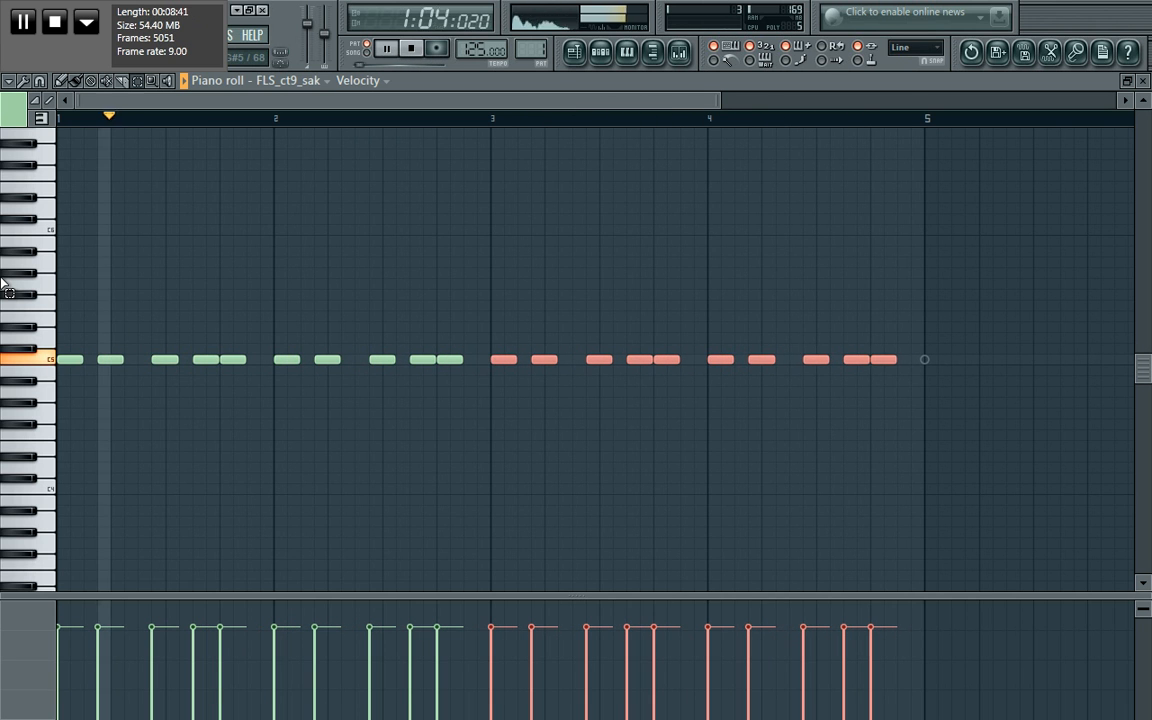
Step: Inspect the channel settings of FLS_cd1_dom and FLS_ct9_sak, return to the piano roll and stop playback
left_click(600, 52)
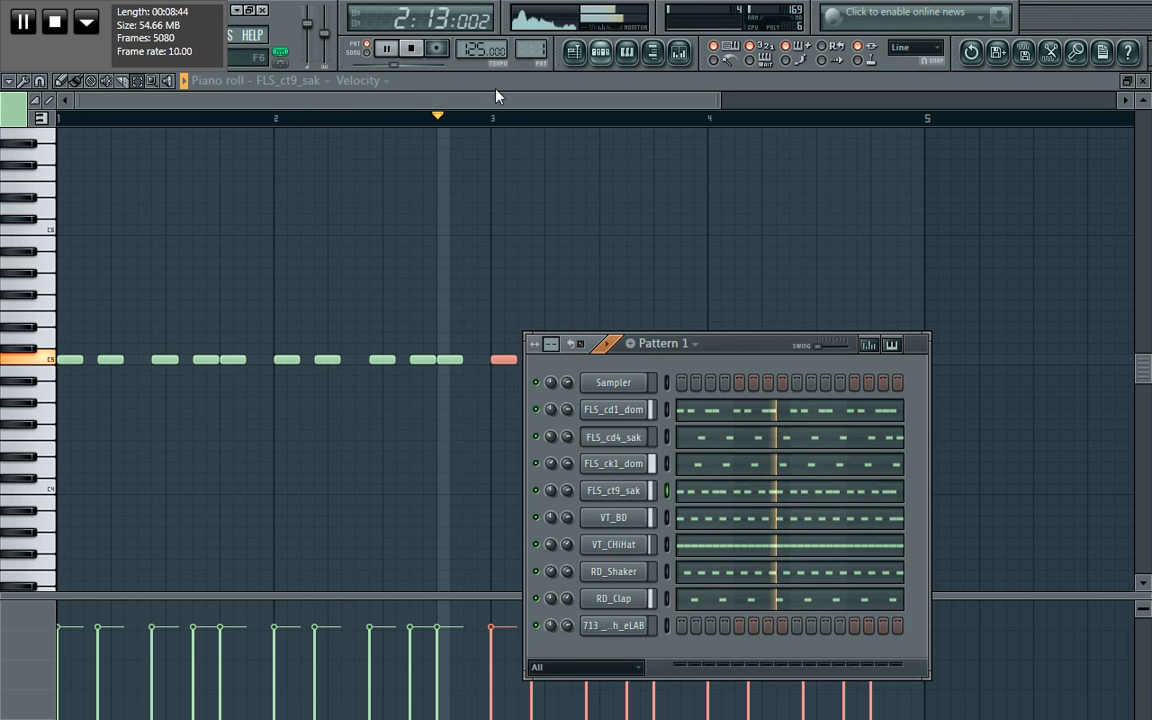
left_click(615, 411)
left_click(613, 490)
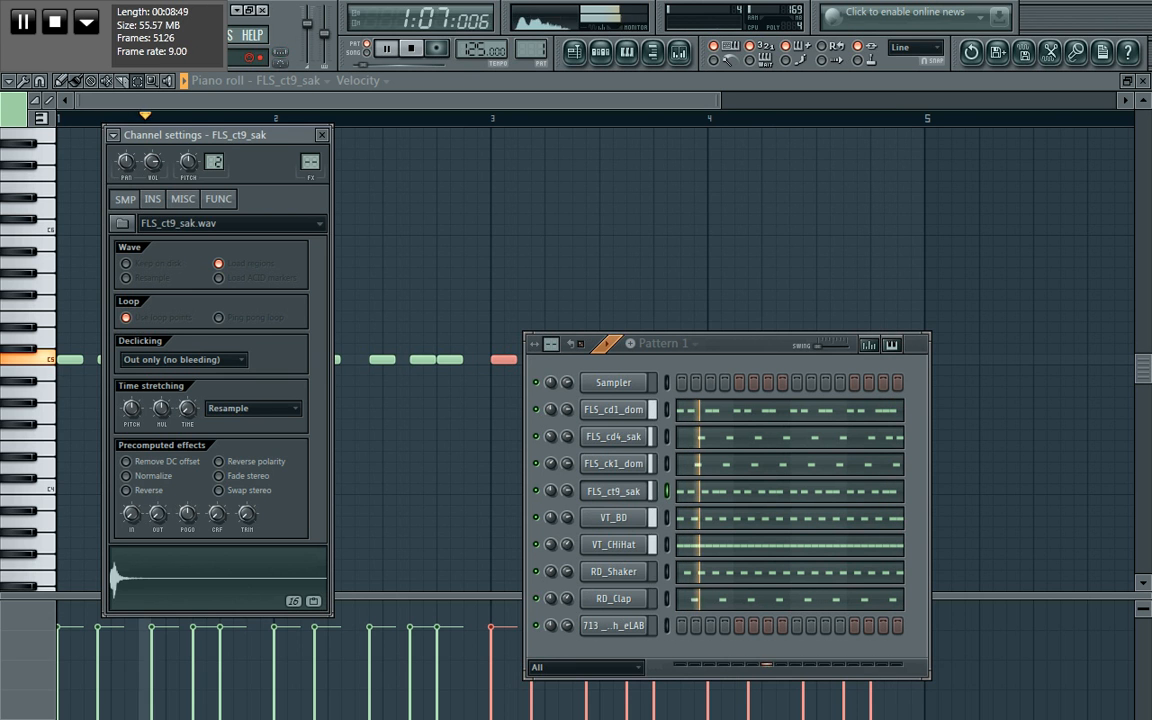
left_click(414, 85)
left_click(412, 50)
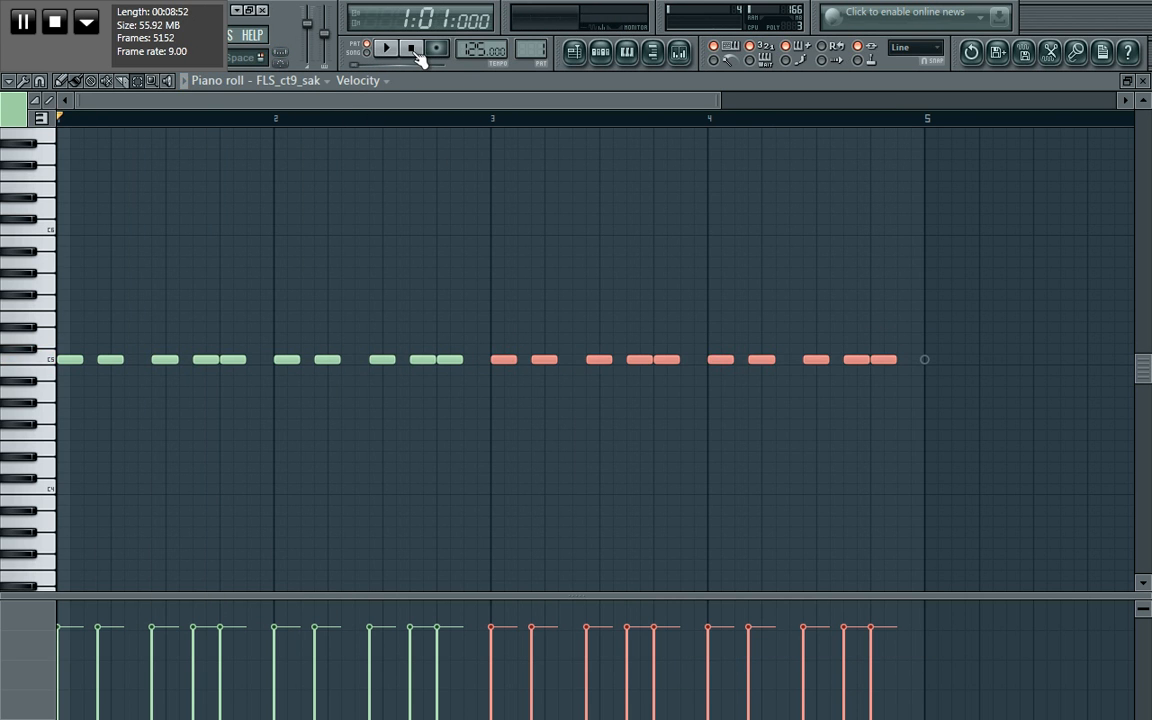
Step: Look over Pattern 1 in the step sequencer, the piano roll with its channel list, and the playlist
left_click(601, 53)
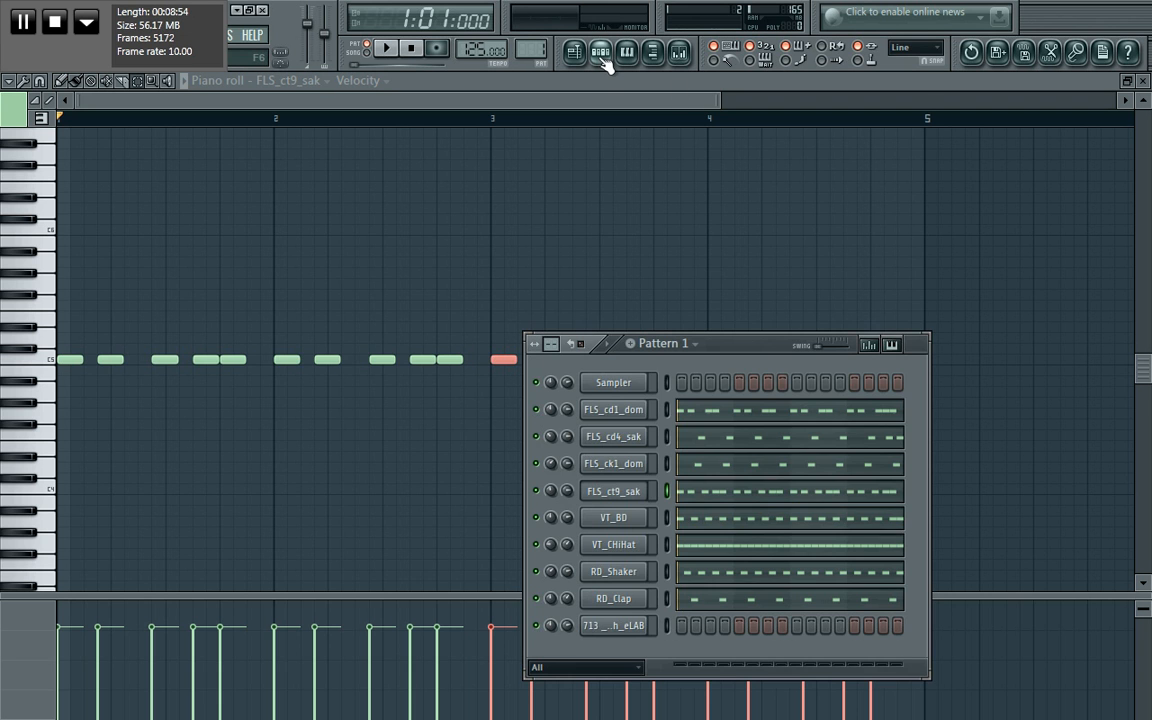
left_click(585, 104)
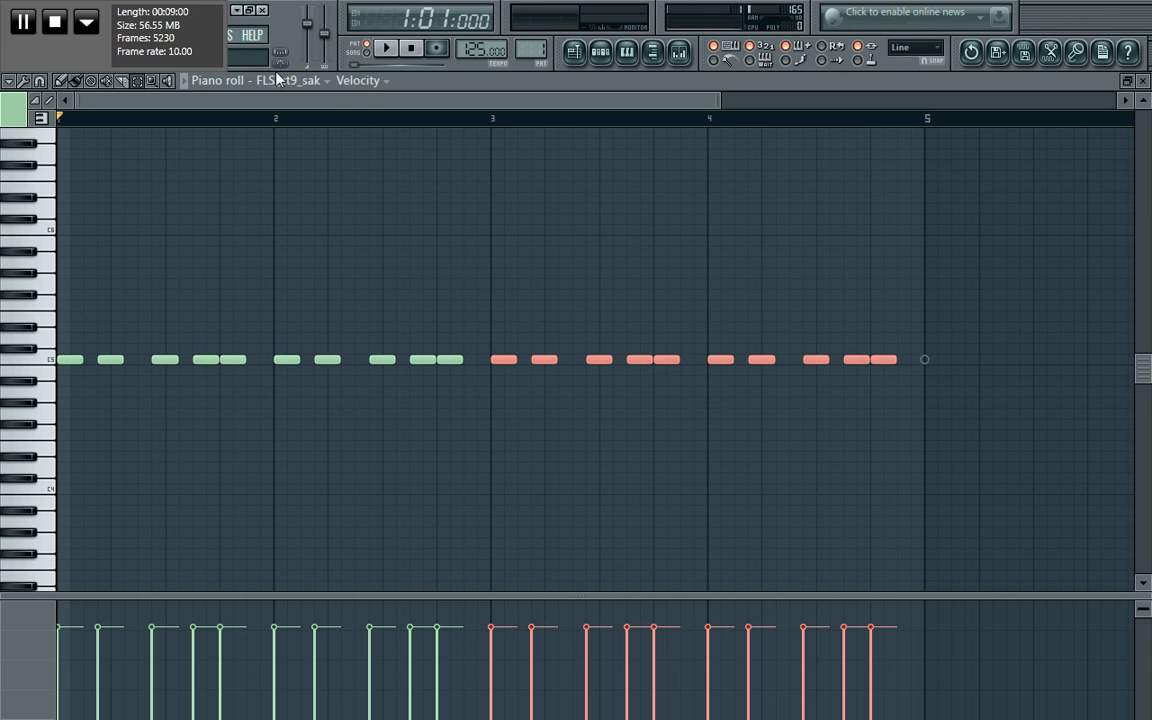
left_click(324, 82)
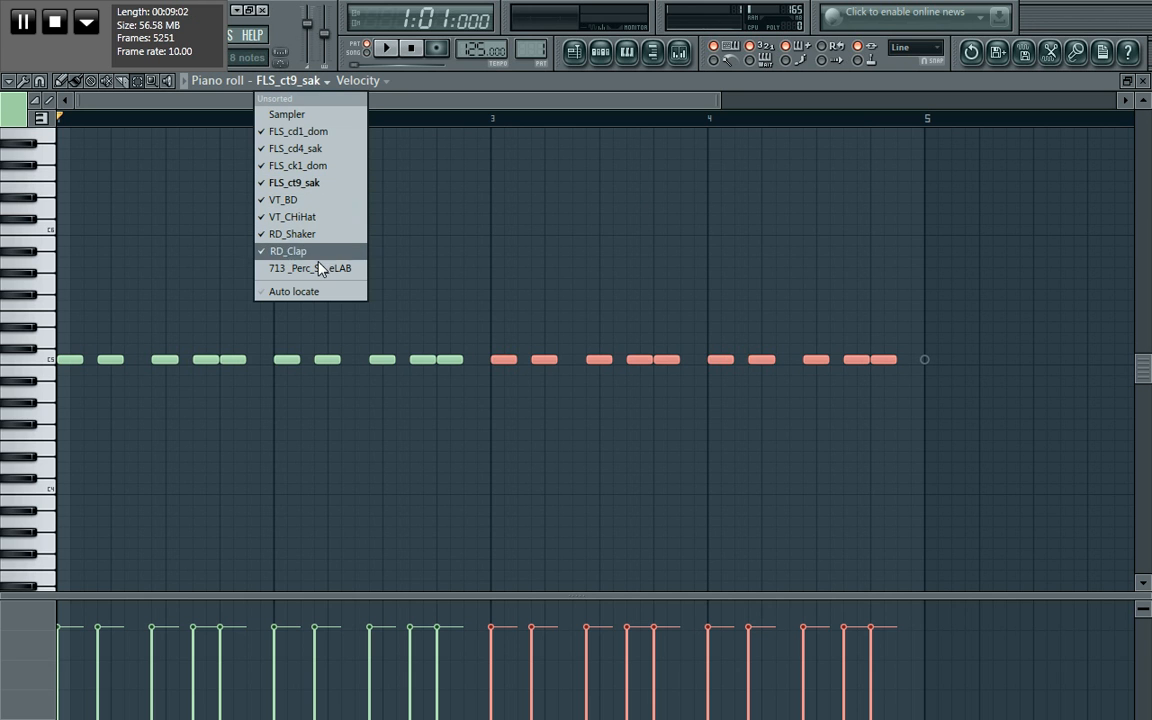
left_click(435, 105)
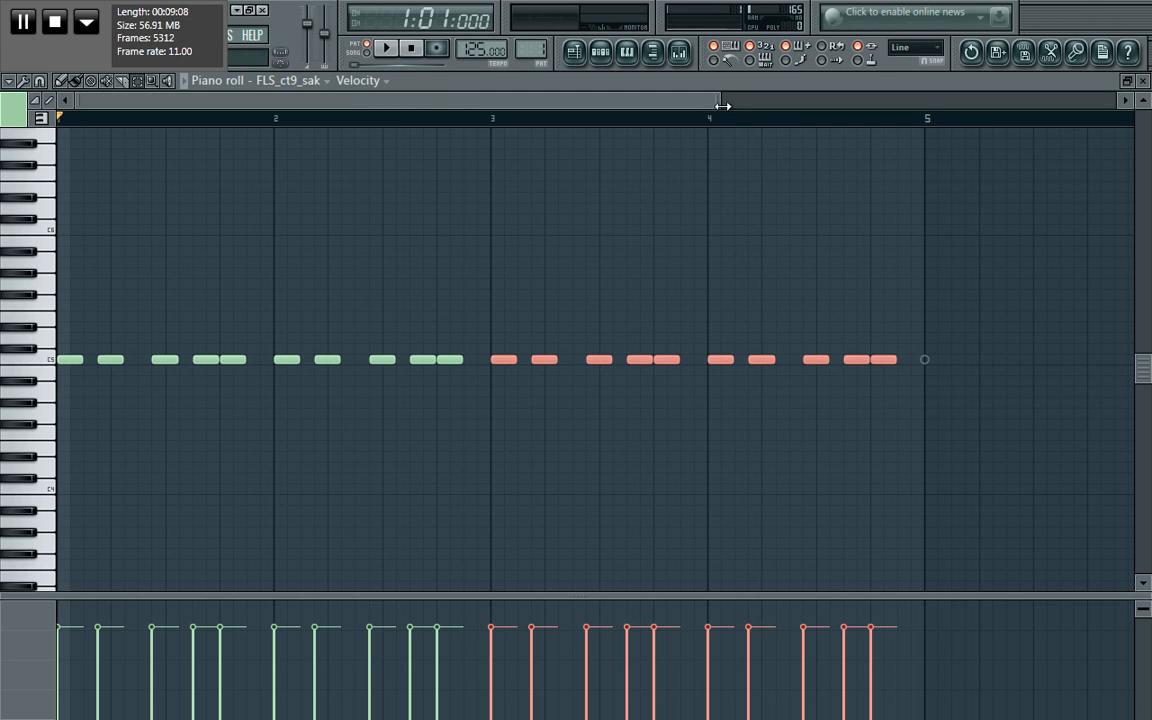
left_click_drag(755, 97, 1110, 97)
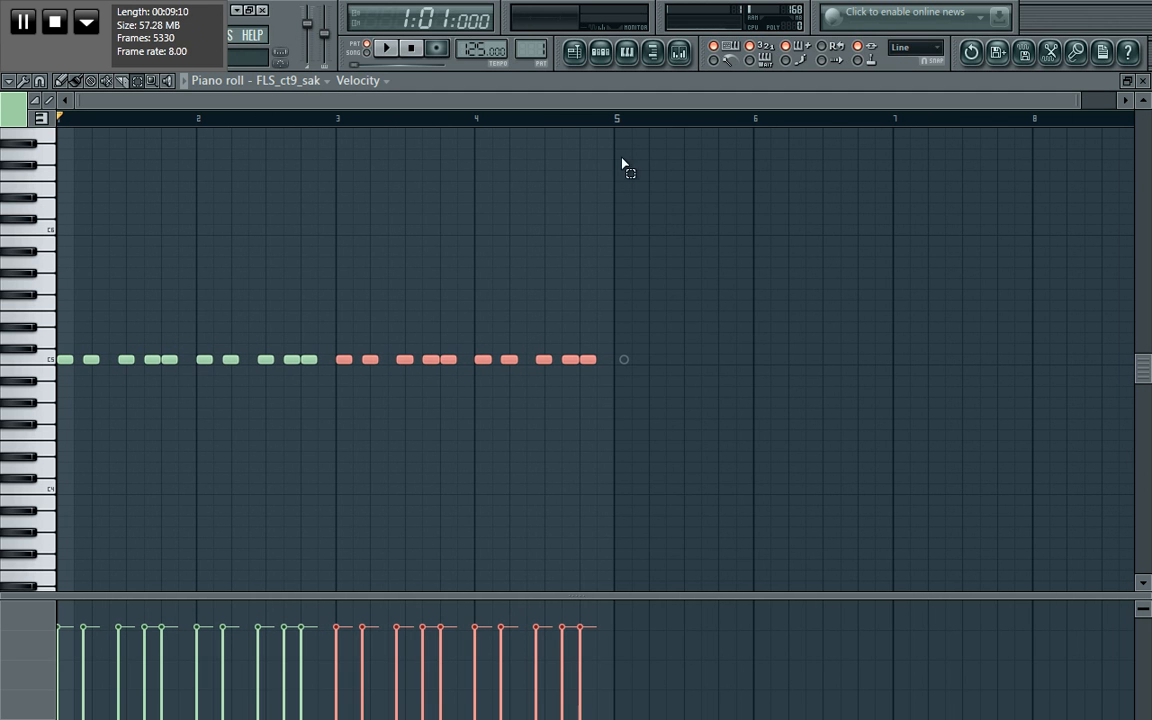
left_click(602, 56)
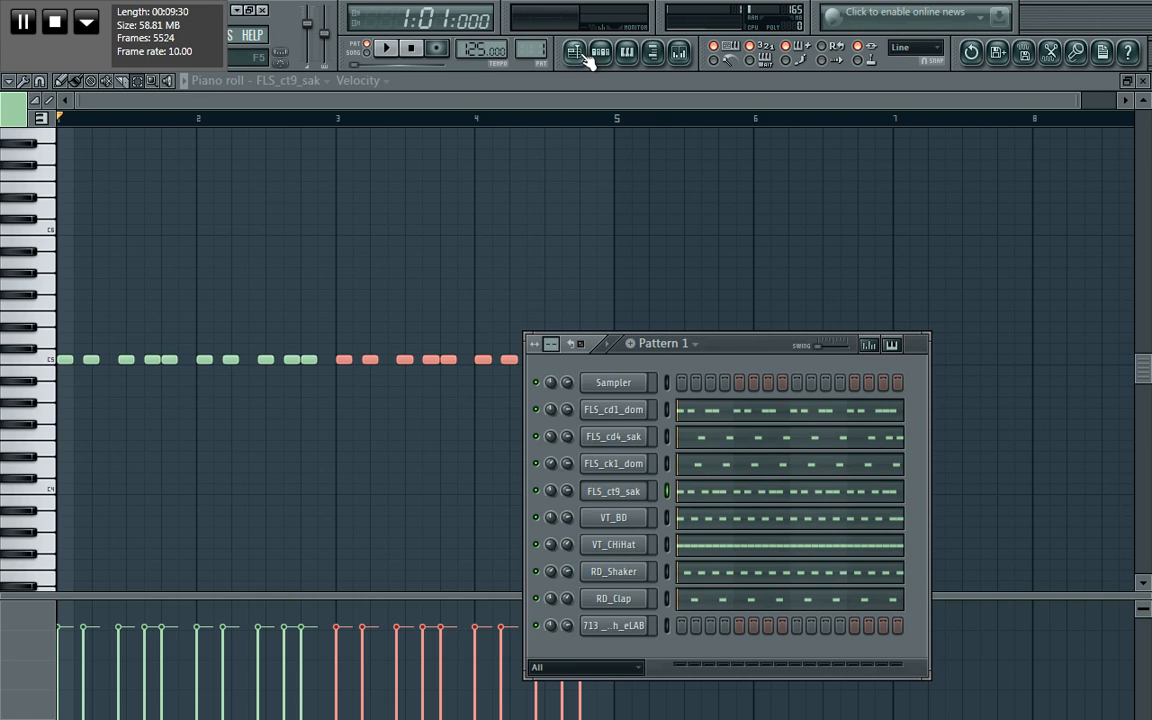
left_click(586, 56)
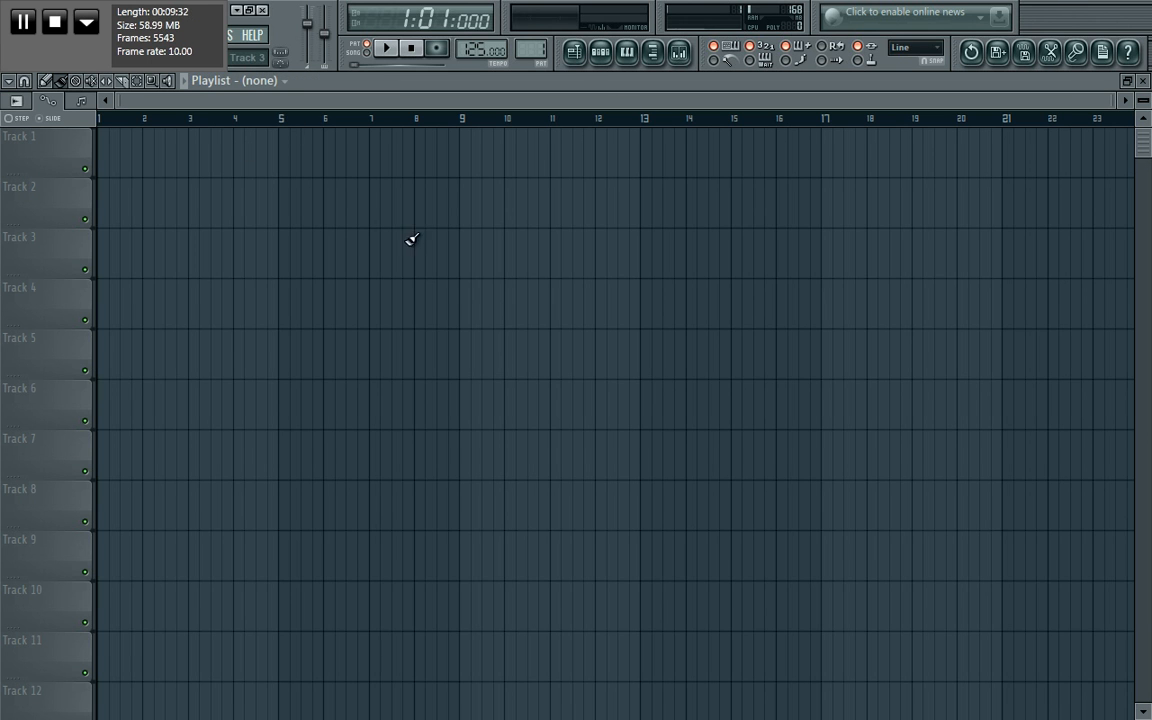
left_click(587, 58)
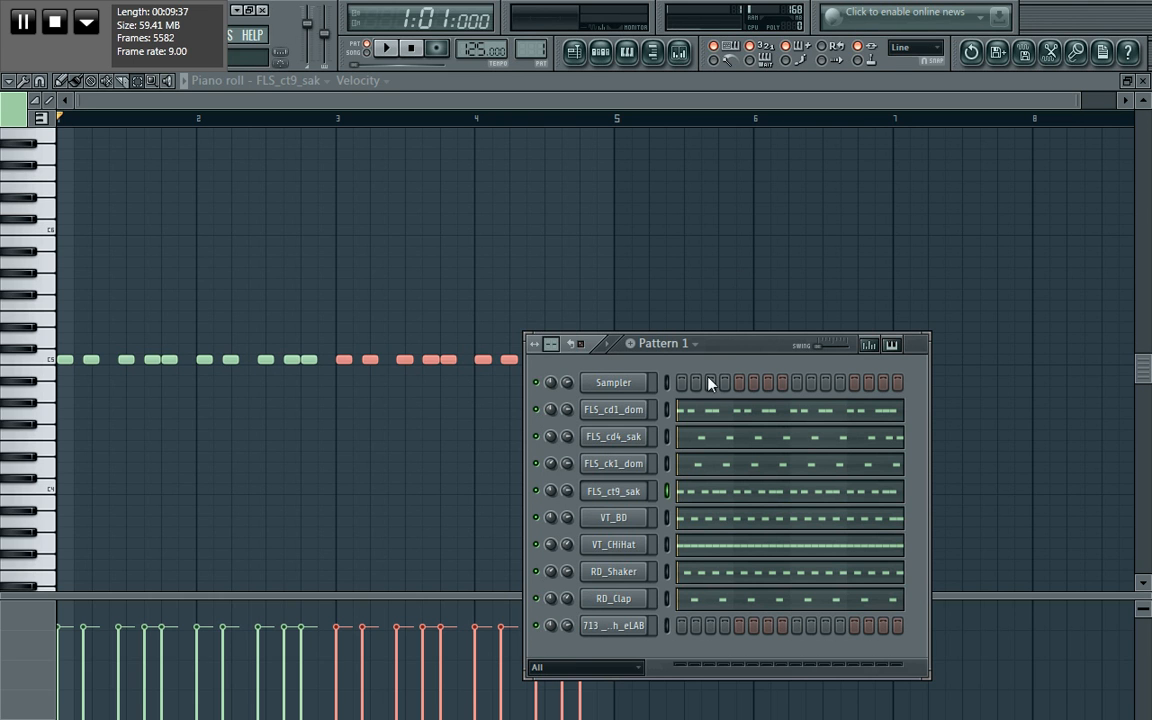